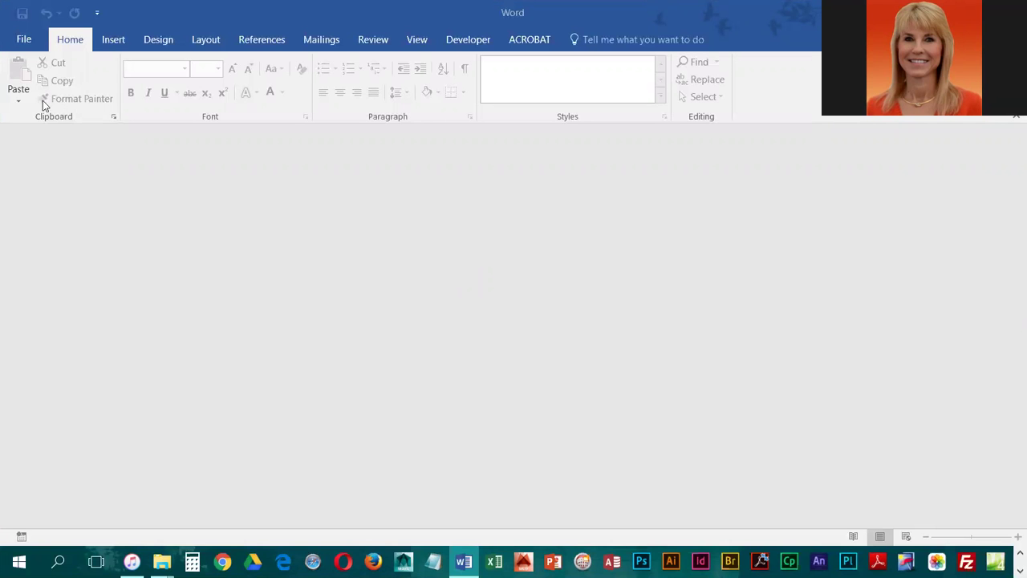
# Open the FCTMiddletonRpt.docx report from the WordS3 folder
pyautogui.click(23, 39)
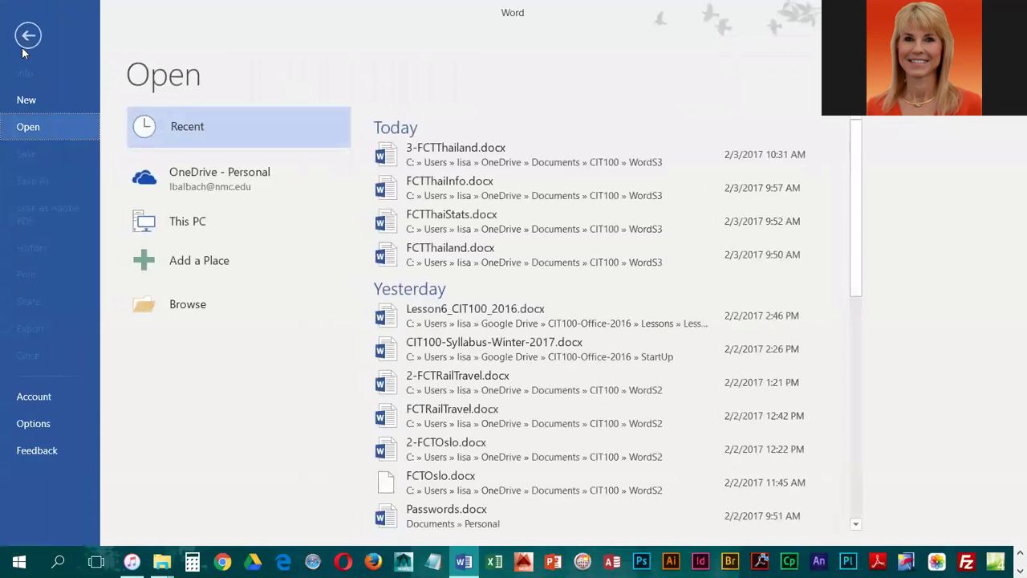
pyautogui.click(189, 304)
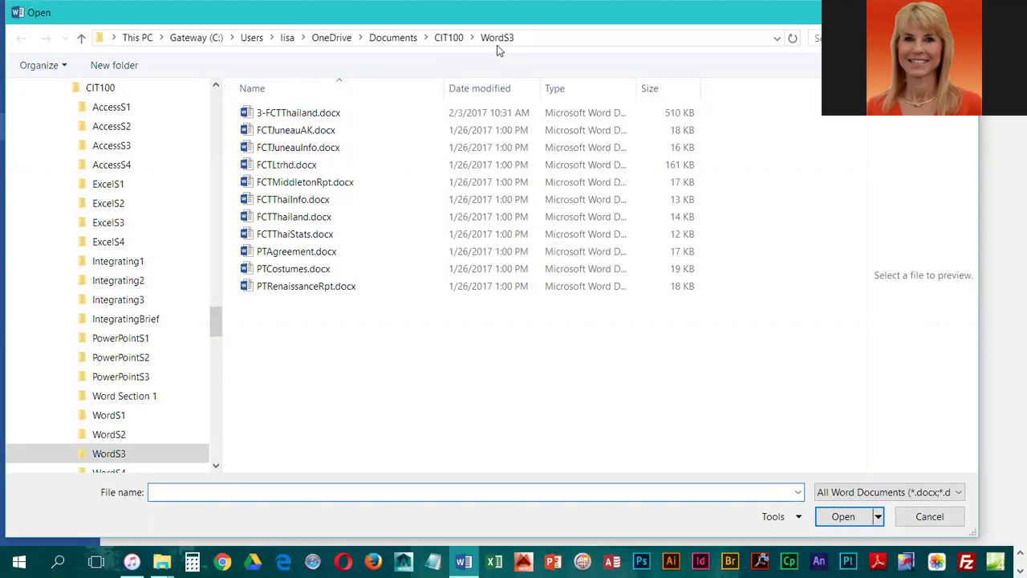
pyautogui.doubleClick(295, 182)
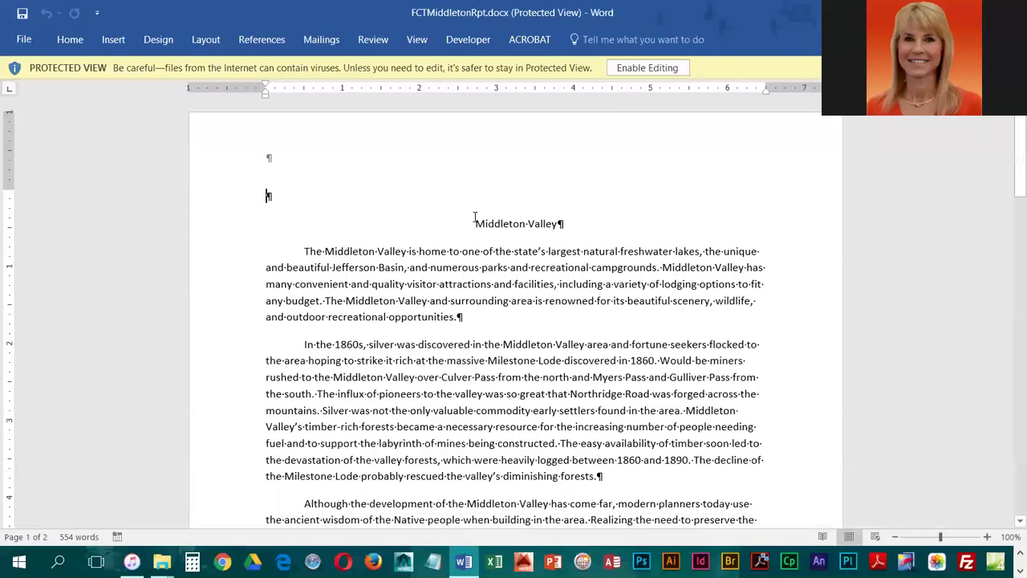
# Enable editing and save the report in WordS3 as 3-FCTMiddletonRpt.docx
pyautogui.click(646, 68)
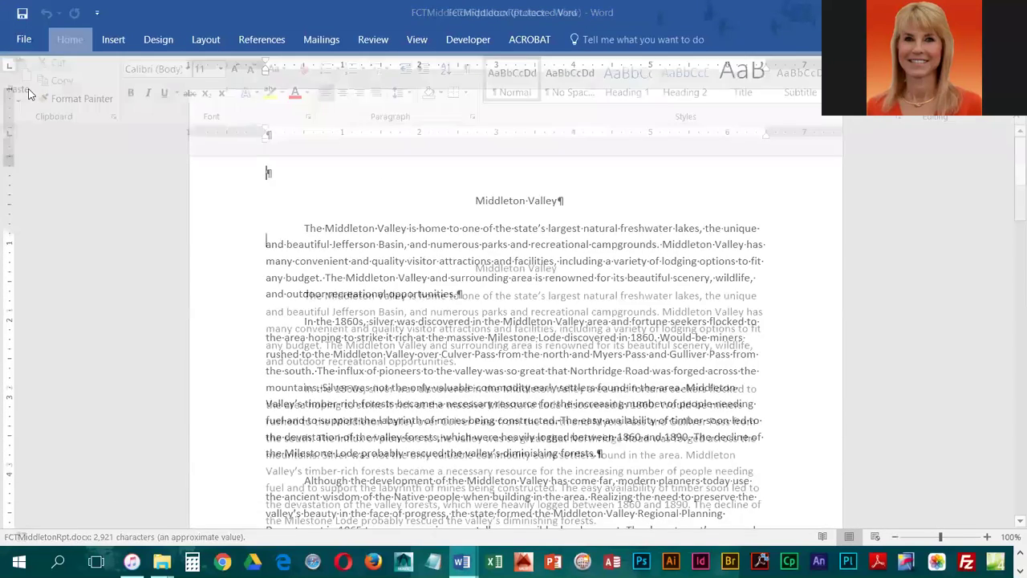
pyautogui.click(25, 40)
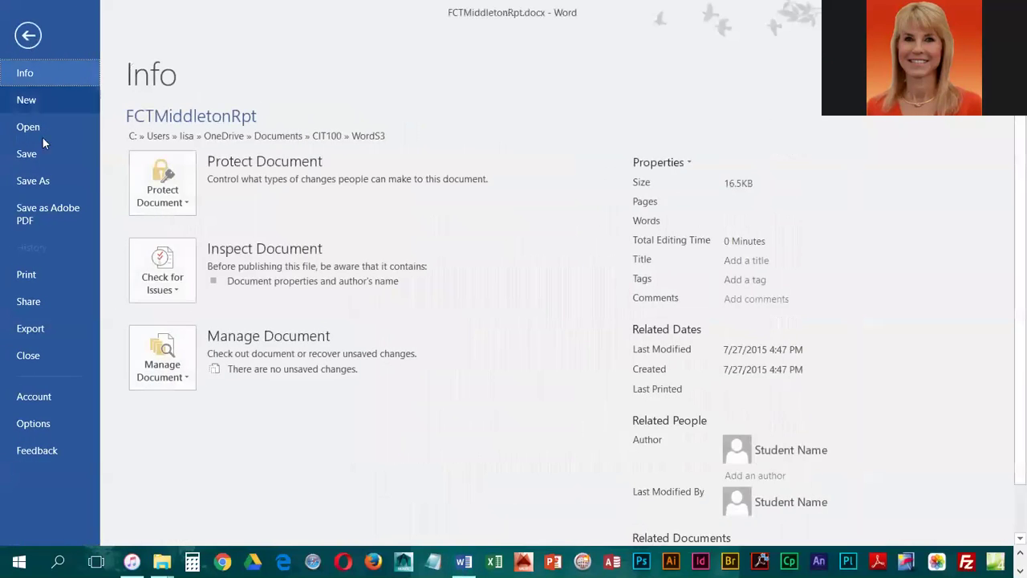
pyautogui.click(32, 180)
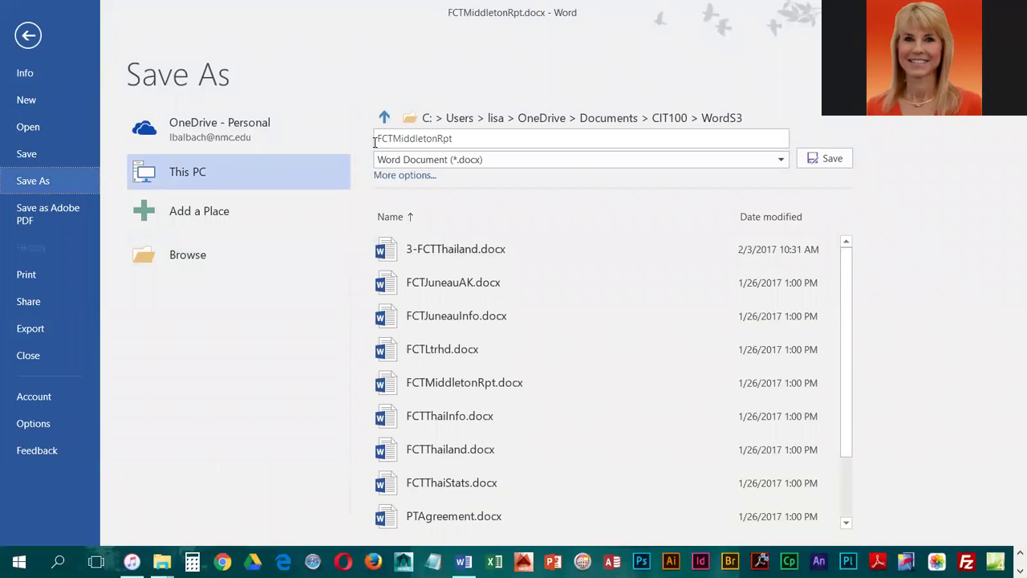
pyautogui.click(380, 140)
pyautogui.press('Home')
pyautogui.write('3-')
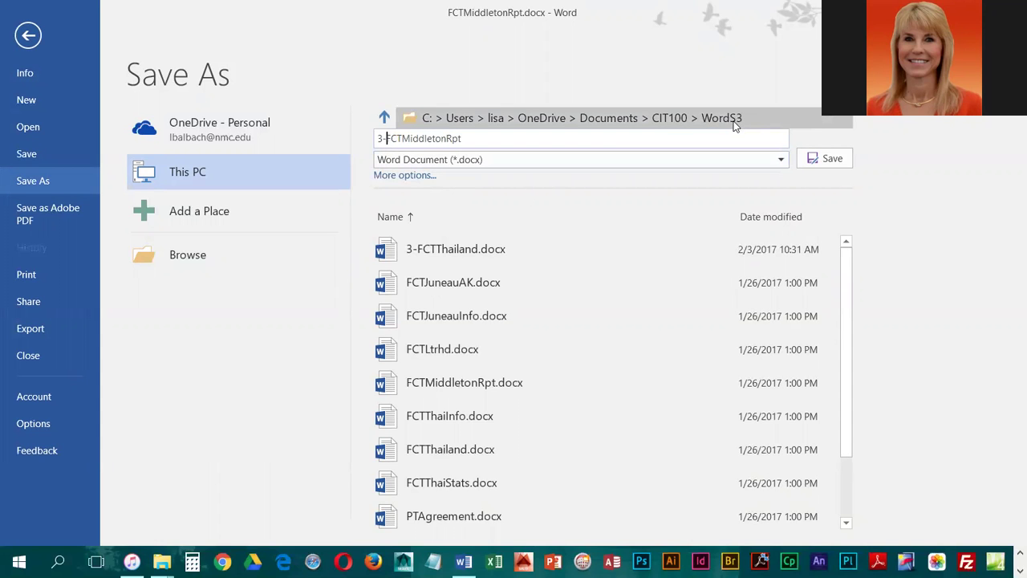
pyautogui.click(832, 159)
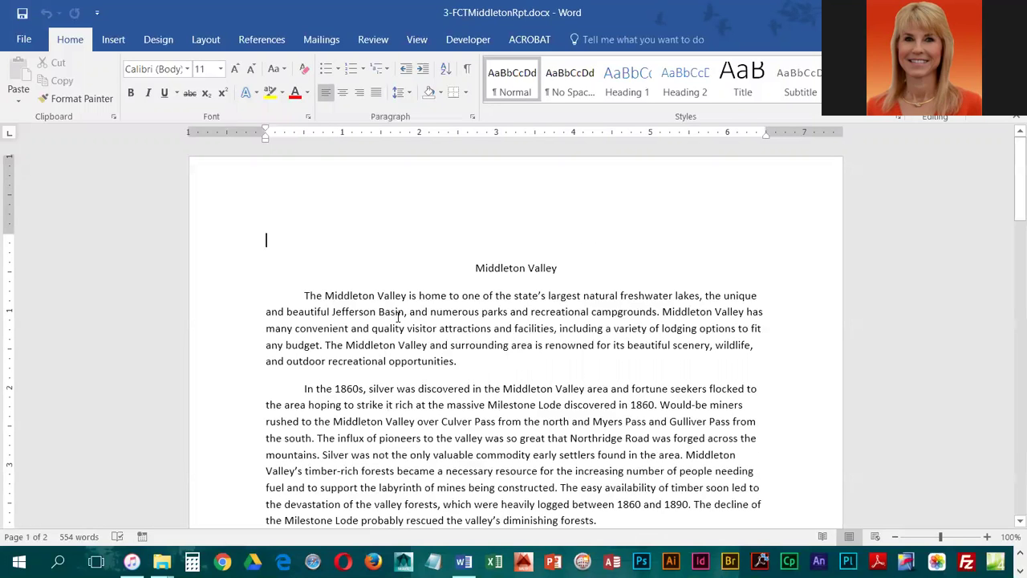
# Select the entire report and change its font to Cambria, 12 pt
pyautogui.click(432, 372)
pyautogui.hotkey('ctrl', 'a')
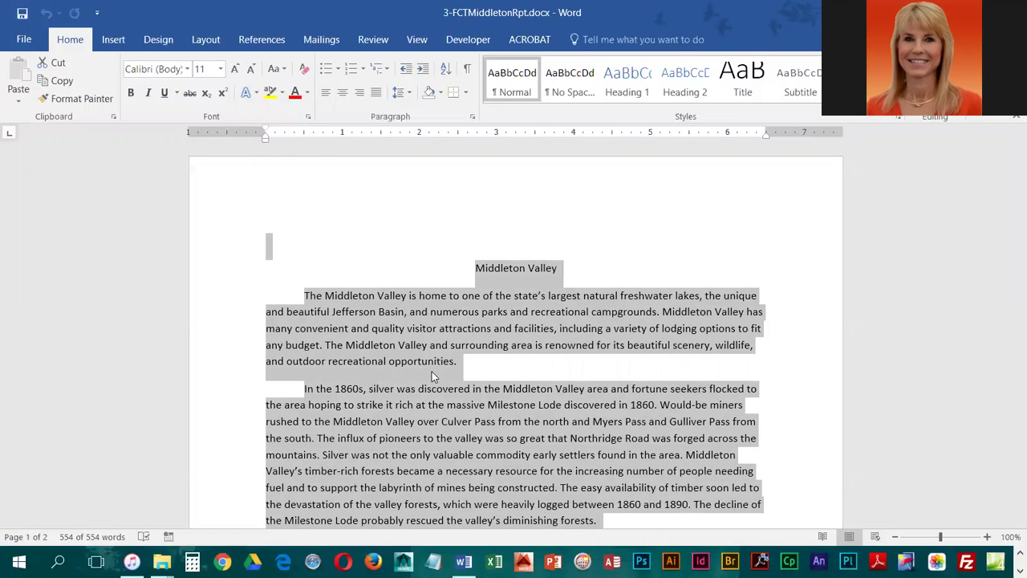
pyautogui.click(174, 70)
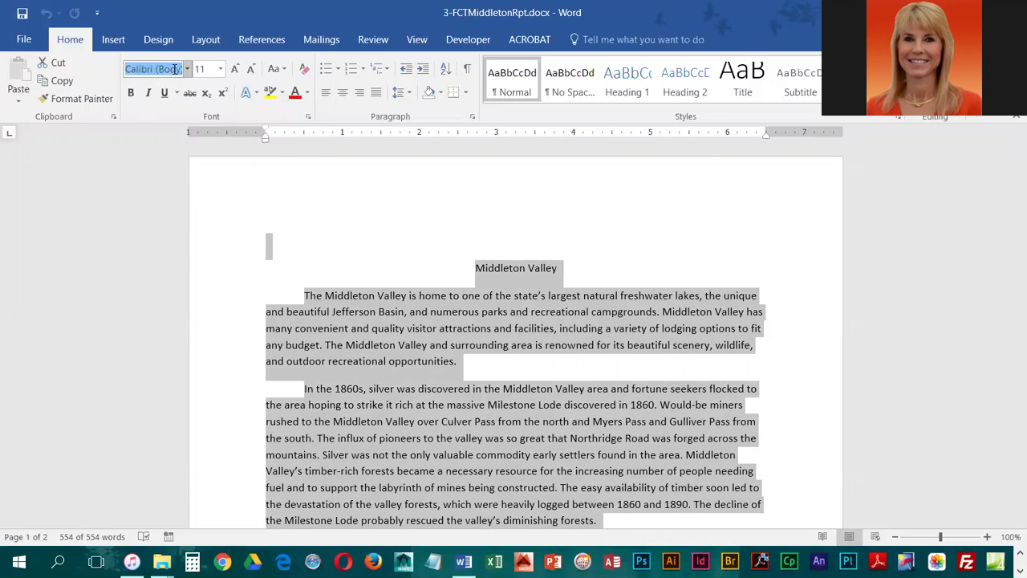
pyautogui.write('Cambria')
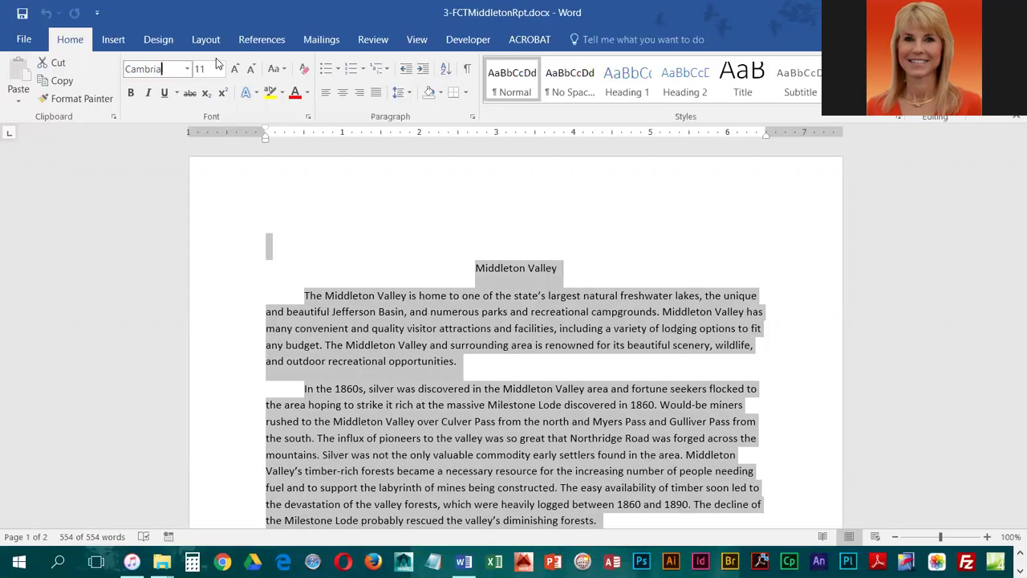
pyautogui.press('Return')
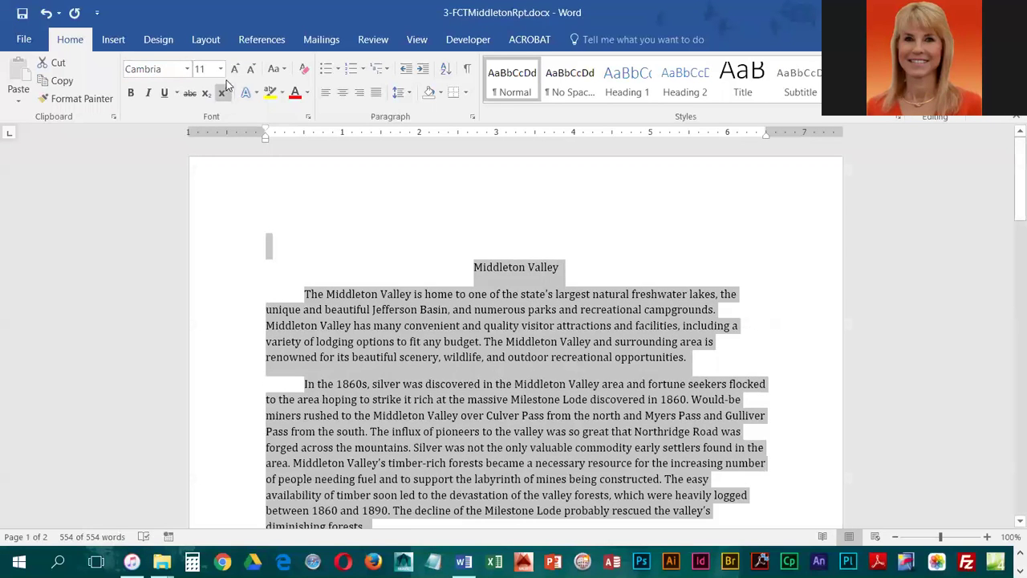
pyautogui.click(221, 69)
pyautogui.click(201, 150)
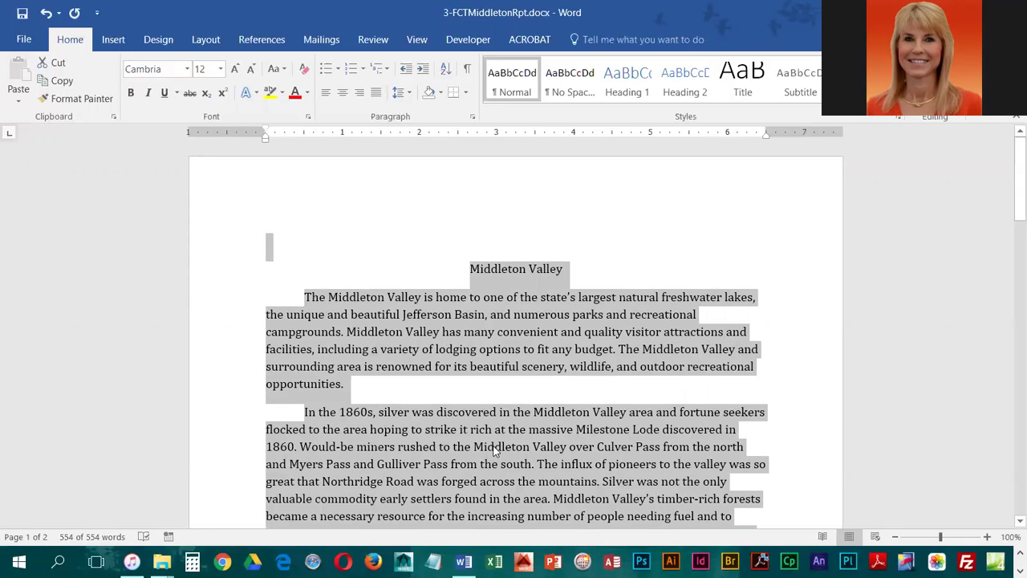
# Set the whole report to 2.0 line spacing with 0 pt spacing after paragraphs
pyautogui.click(409, 94)
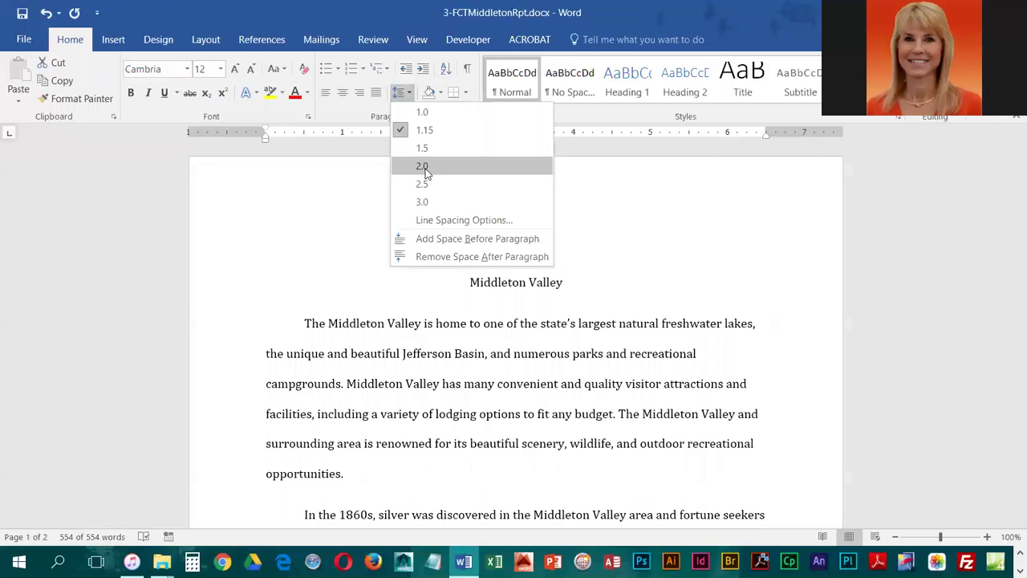
pyautogui.click(423, 167)
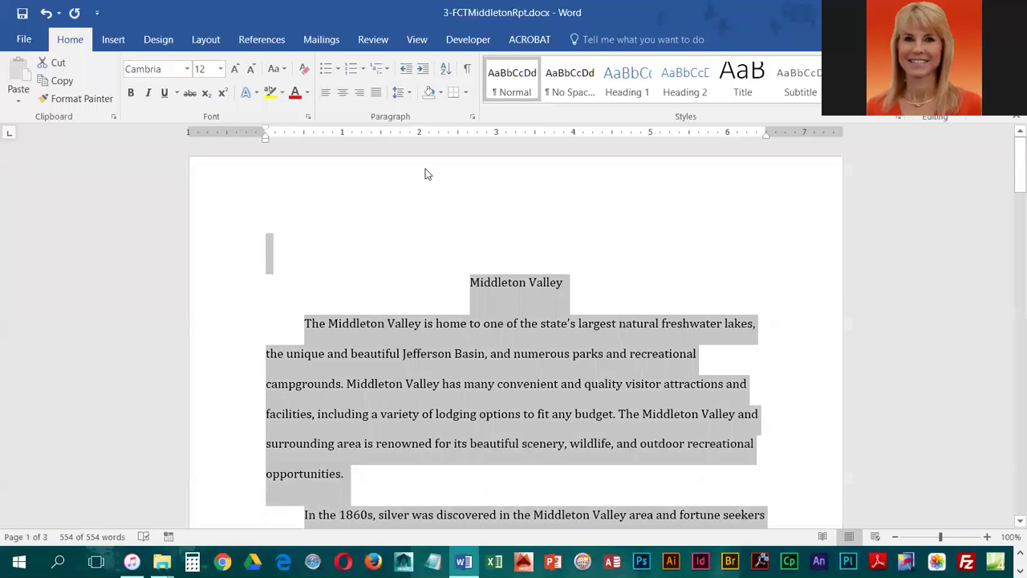
pyautogui.scroll(-5, 499, 477)
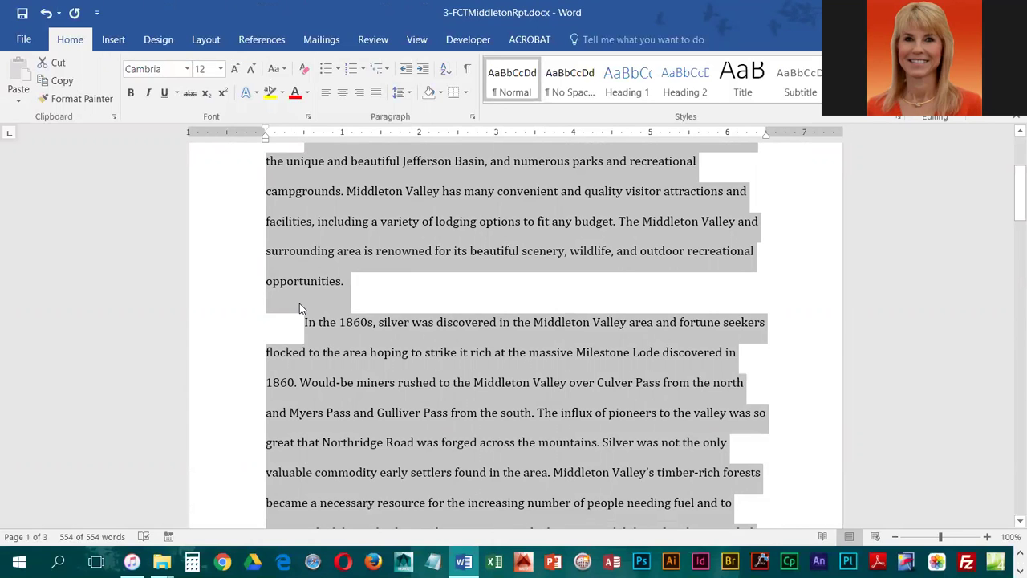
pyautogui.click(410, 95)
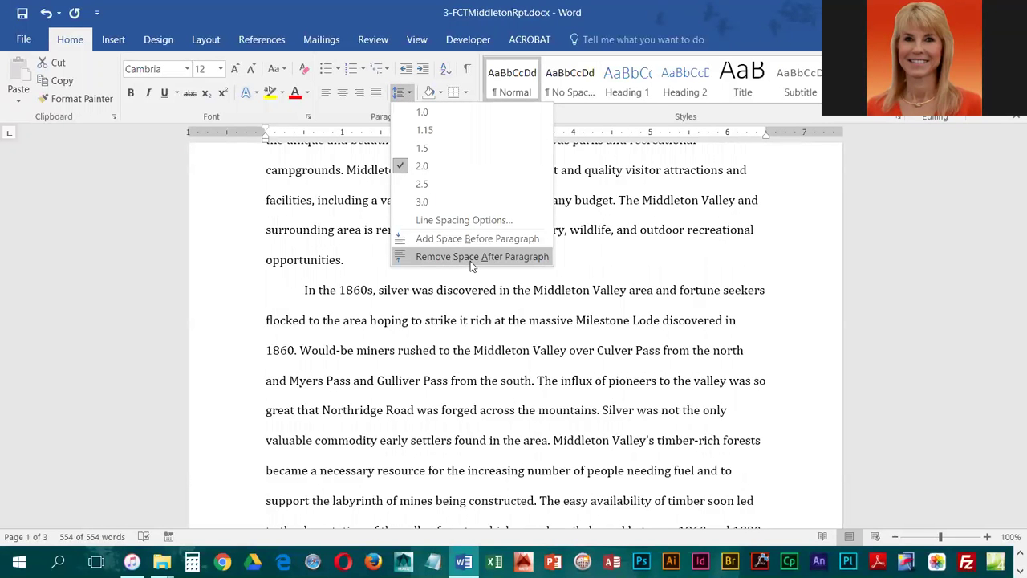
pyautogui.click(211, 39)
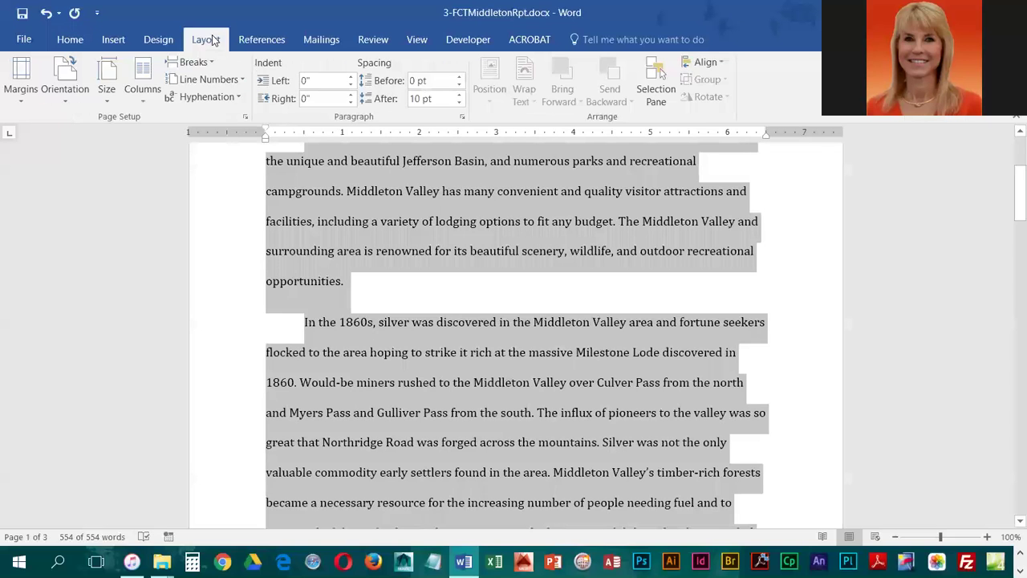
pyautogui.click(460, 103)
pyautogui.click(460, 103)
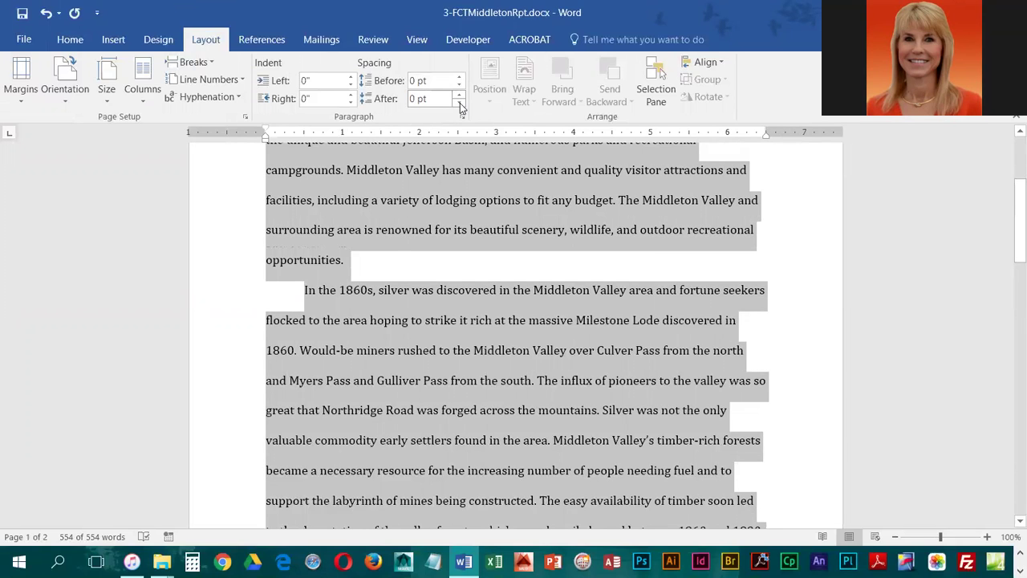
pyautogui.click(410, 357)
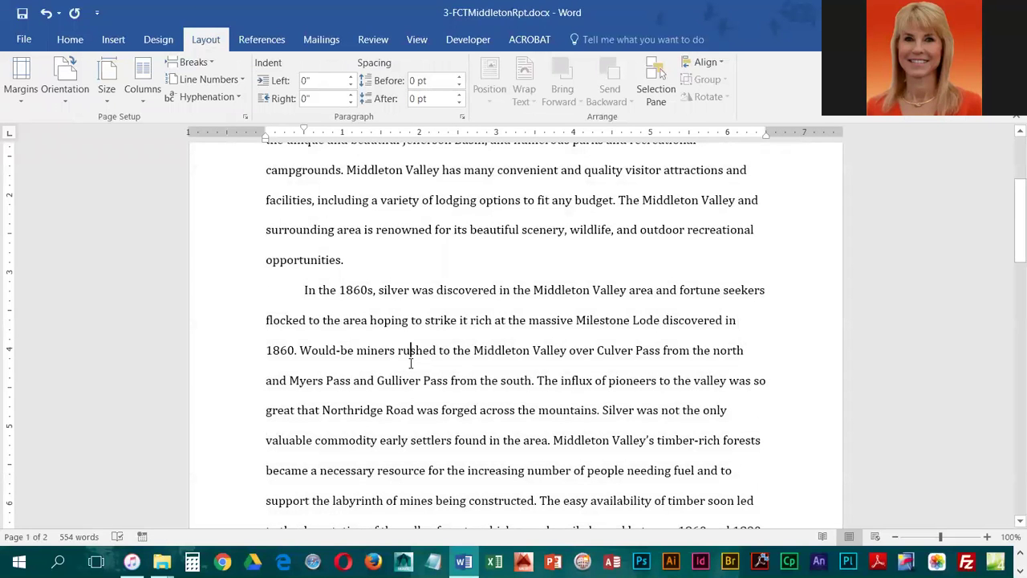
# At the top of the document, type the student's name and the instructor's name on separate lines
pyautogui.hotkey('ctrl', 'Home')
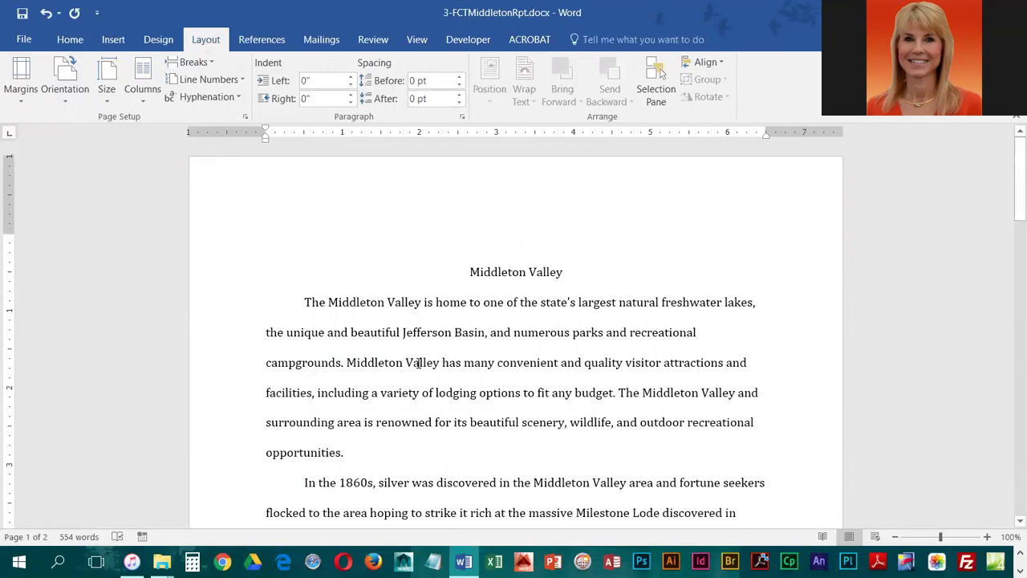
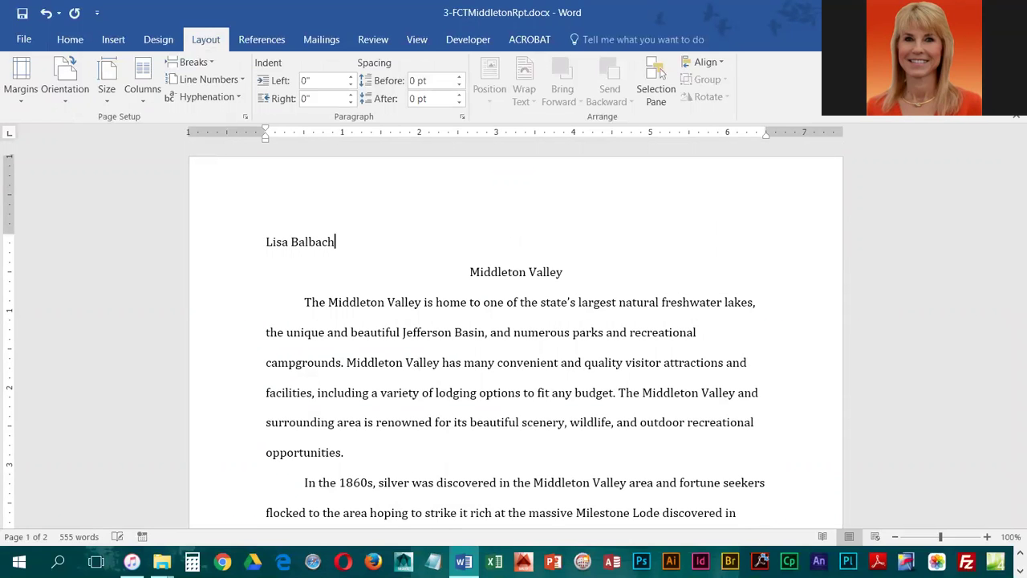
pyautogui.press('Return')
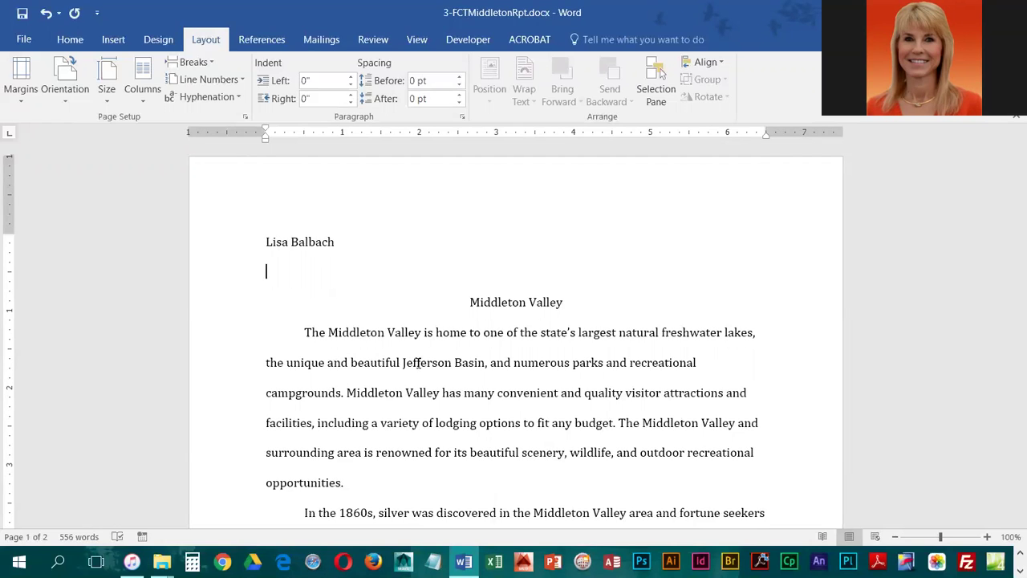
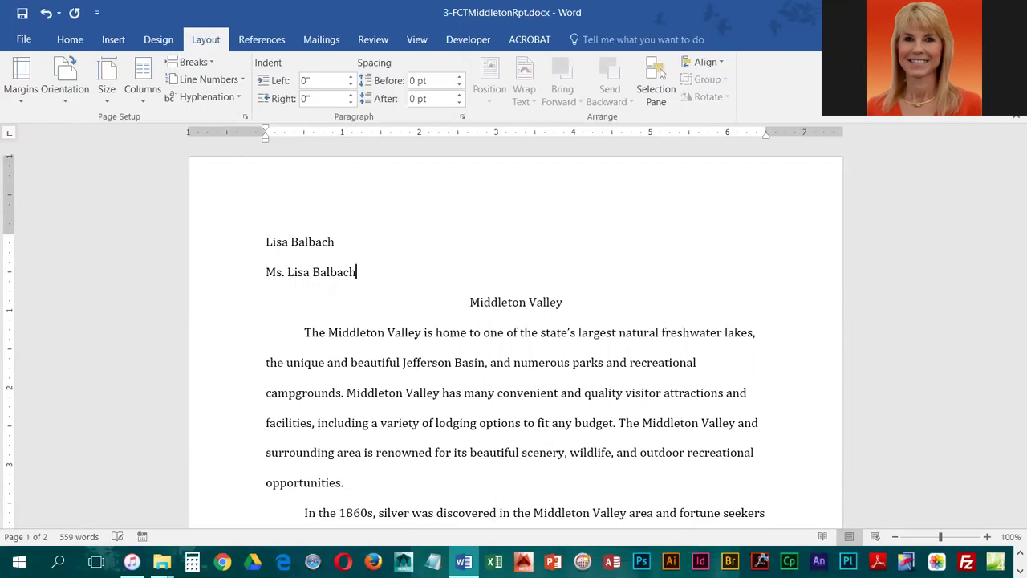
pyautogui.press('Return')
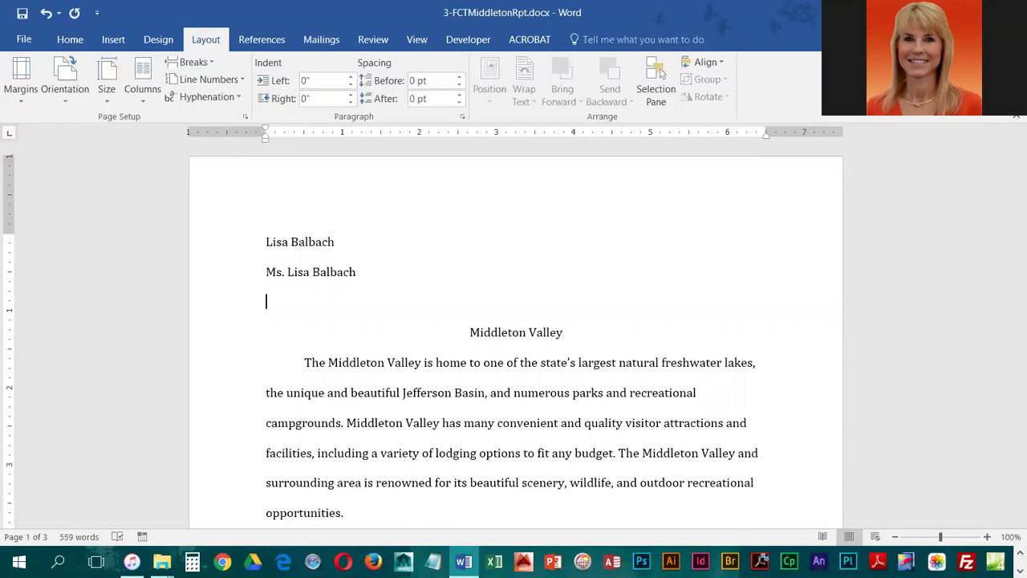
# Add 'CIT100 Computers in Business' and 'February 3, 2017' as the next heading lines
pyautogui.write('CIT19')
pyautogui.press('BackSpace')
pyautogui.write('00 Computers')
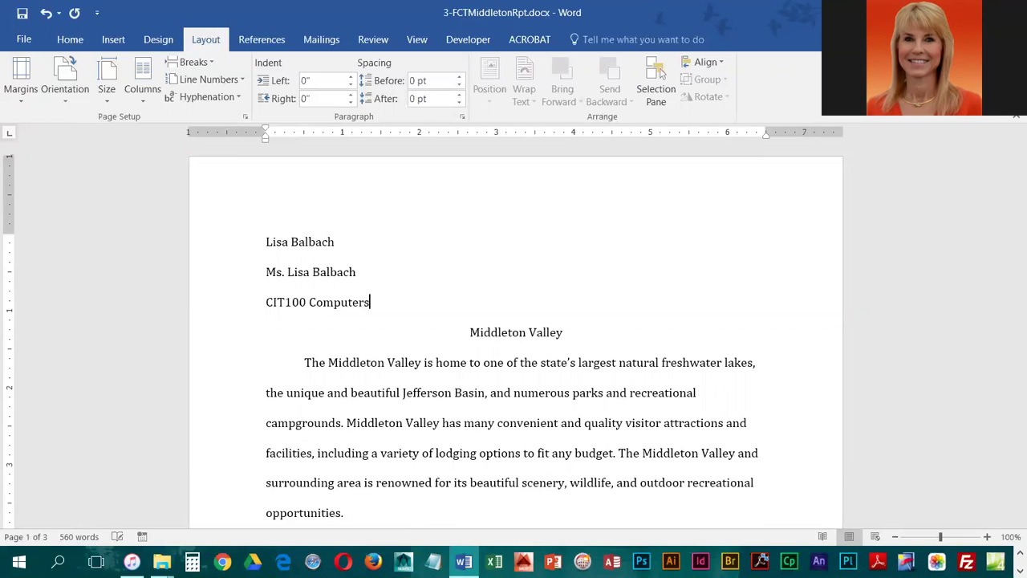
pyautogui.write(' in Business')
pyautogui.press('Return')
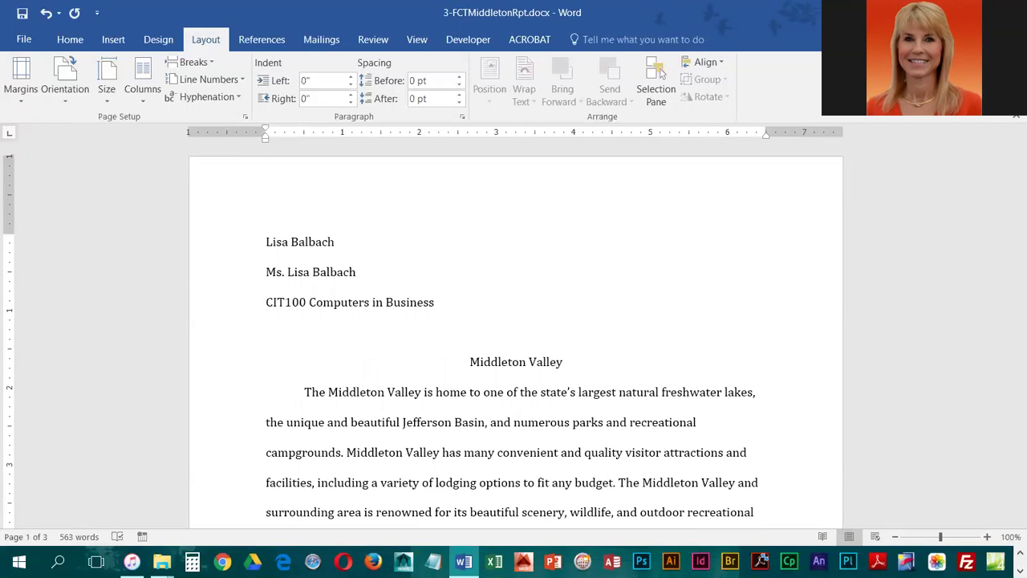
pyautogui.write('February 3,2017')
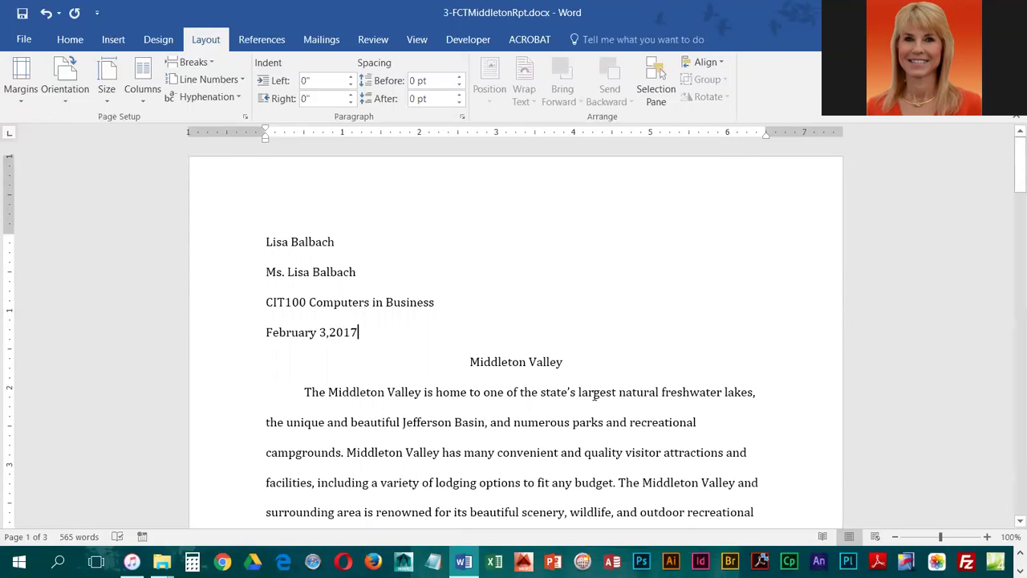
pyautogui.click(328, 337)
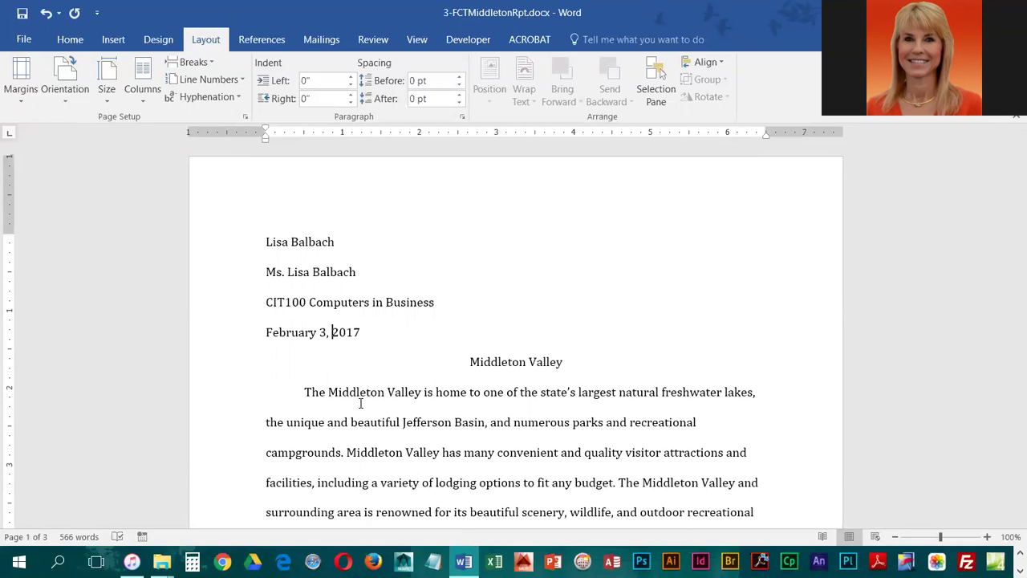
# Open the page header and type the student's surname, correctly capitalised, at its right side
pyautogui.click(113, 41)
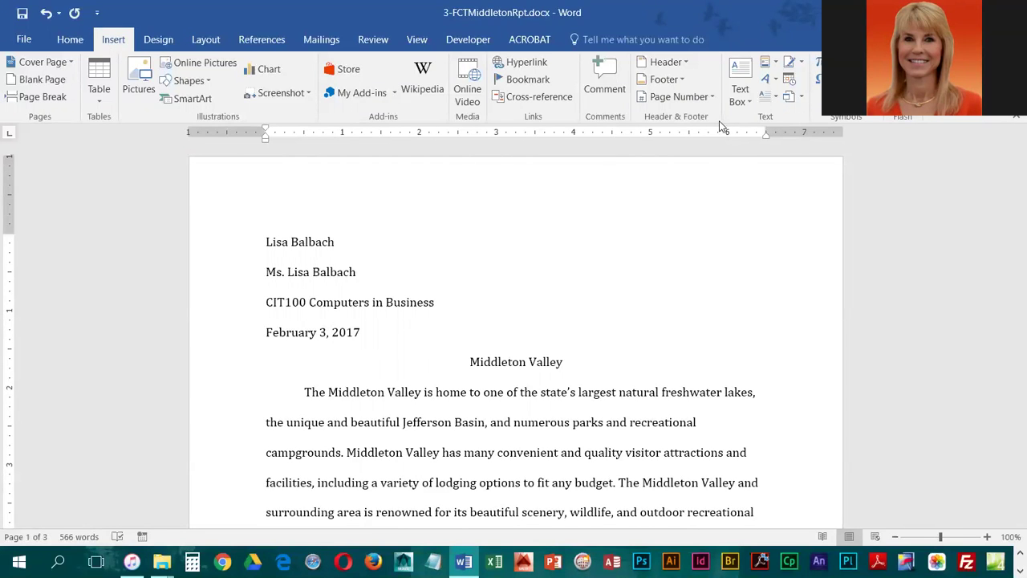
pyautogui.click(666, 62)
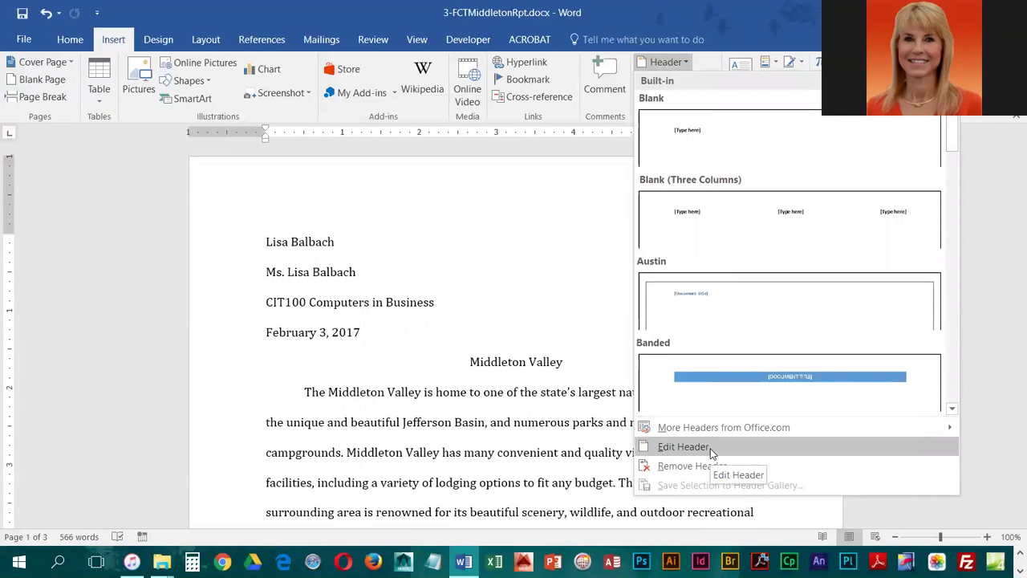
pyautogui.click(283, 193)
pyautogui.doubleClick(280, 187)
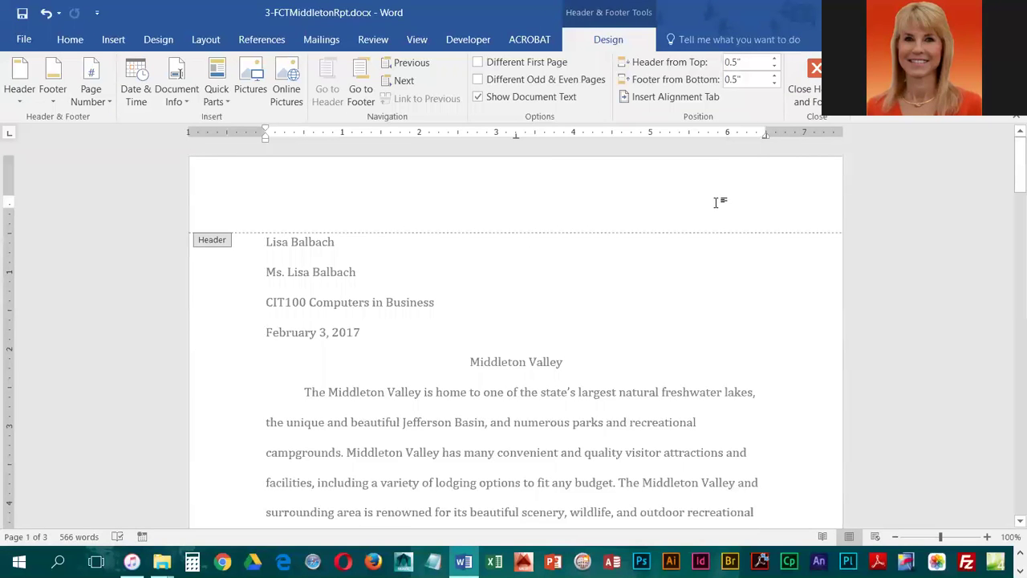
pyautogui.doubleClick(717, 202)
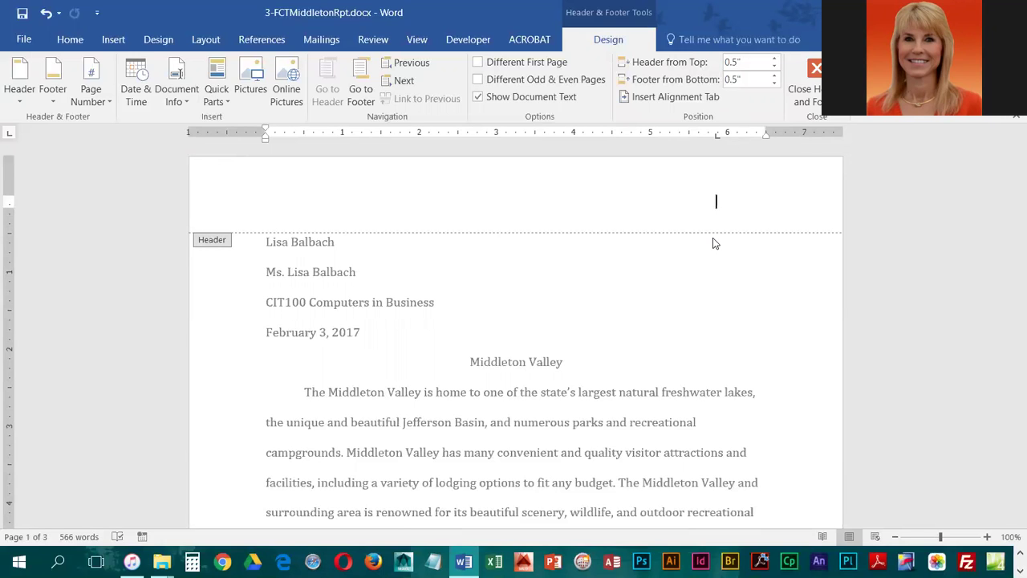
pyautogui.write('BAlbach')
pyautogui.press('BackSpace')
pyautogui.press('BackSpace')
pyautogui.press('BackSpace')
pyautogui.press('BackSpace')
pyautogui.press('BackSpace')
pyautogui.press('BackSpace')
pyautogui.press('BackSpace')
pyautogui.write('Balbach')
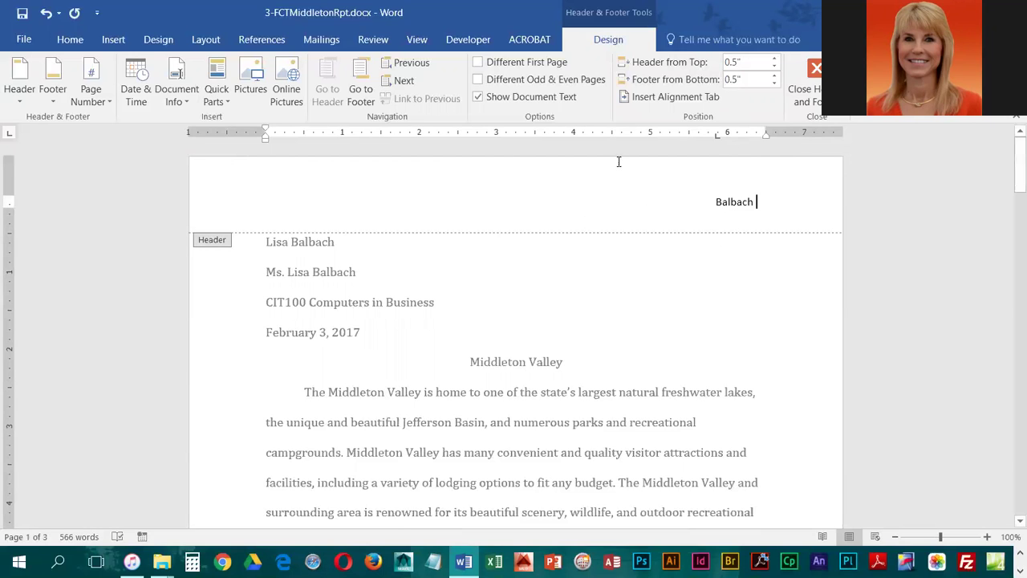
# Insert a Plain Number page number at the current position after the header surname
pyautogui.click(95, 102)
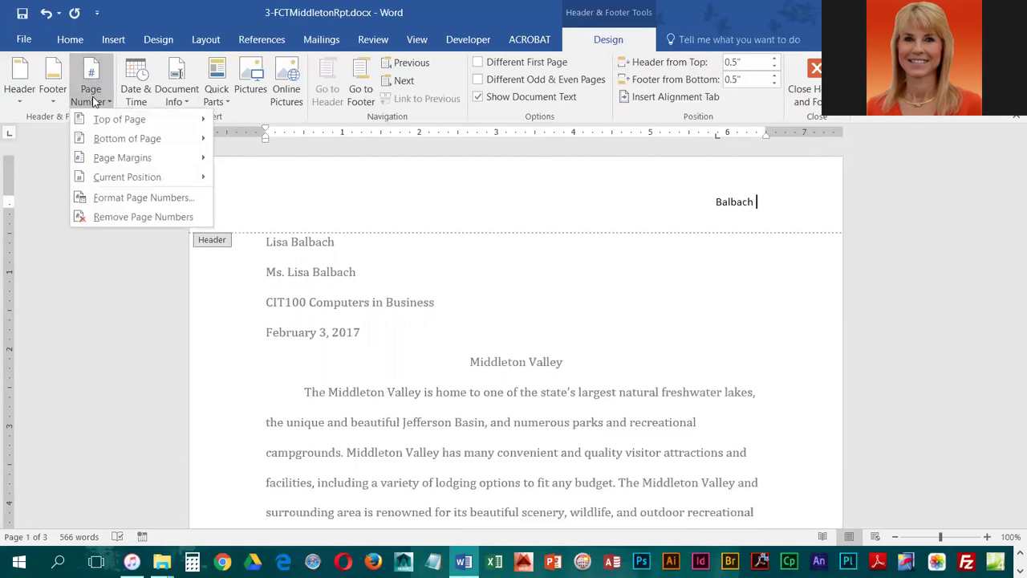
pyautogui.moveTo(116, 175)
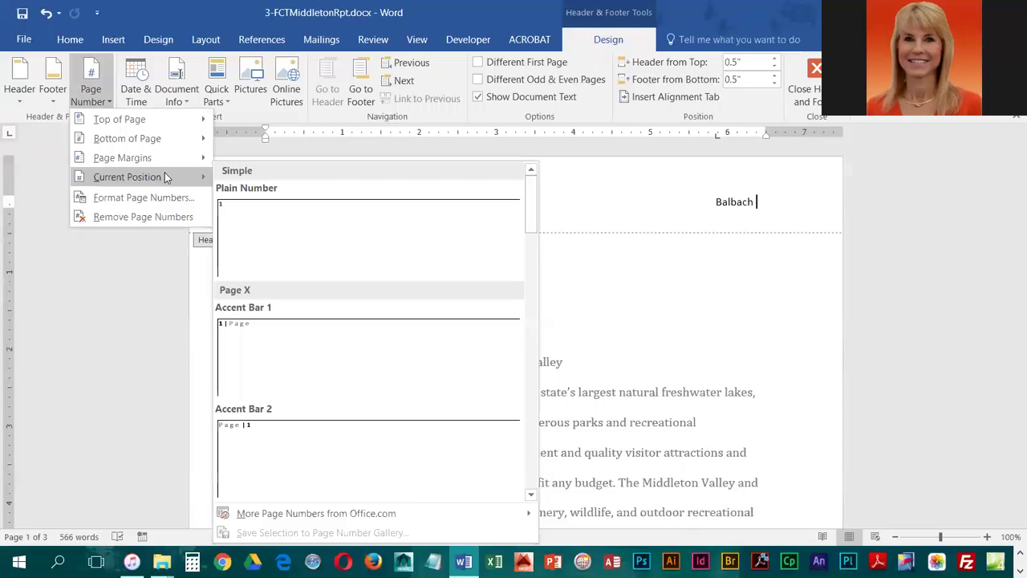
pyautogui.click(259, 239)
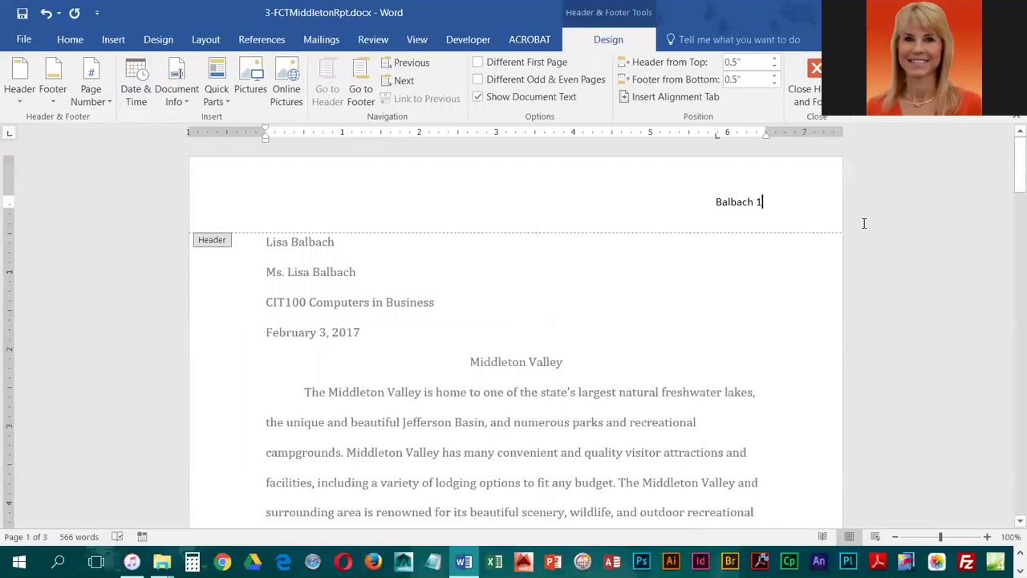
pyautogui.click(757, 202)
# Set the header's surname and page number to Cambria 12 pt
pyautogui.tripleClick(732, 204)
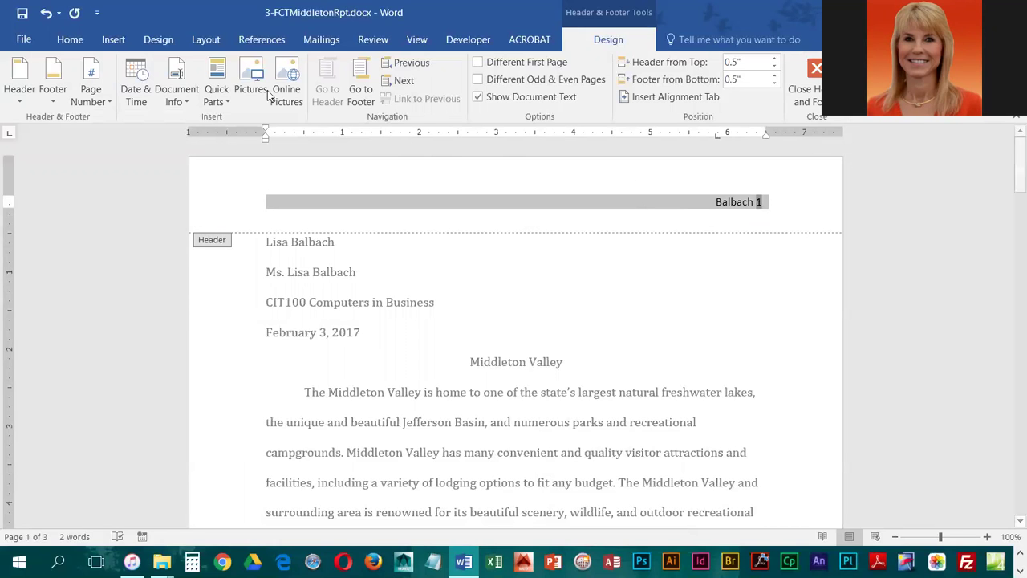
pyautogui.click(70, 39)
pyautogui.click(148, 69)
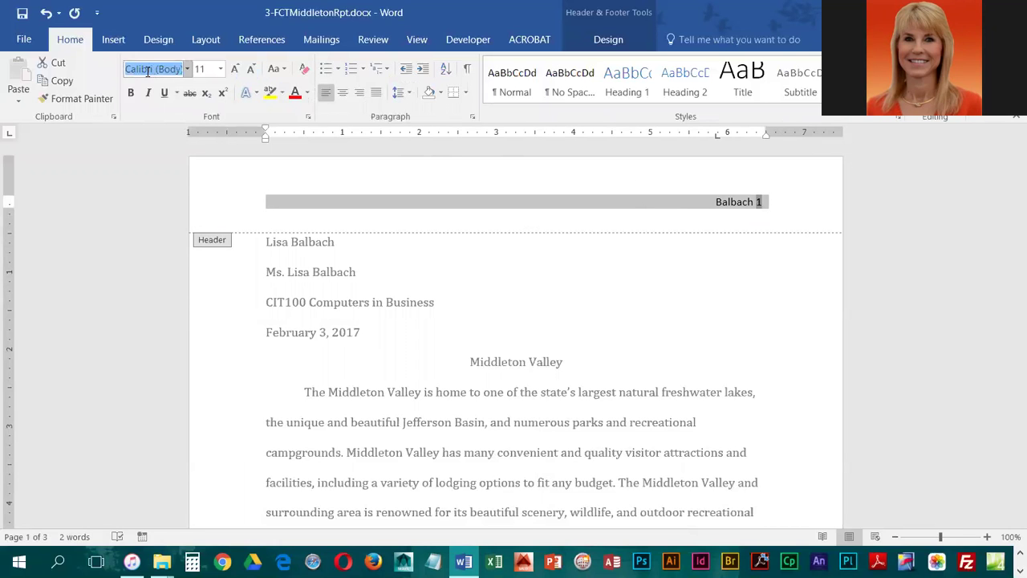
pyautogui.write('Cambria')
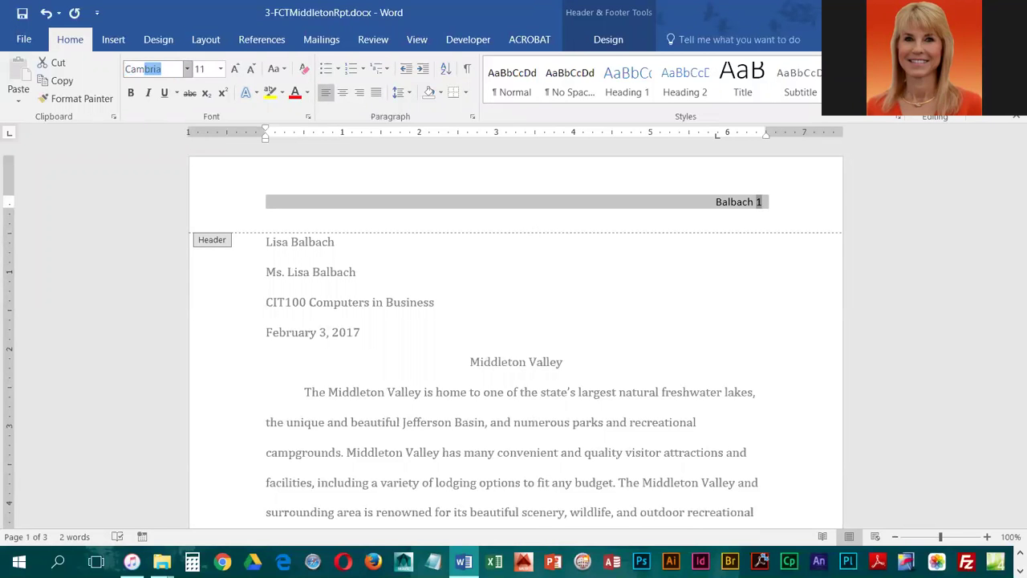
pyautogui.press('Return')
pyautogui.click(223, 70)
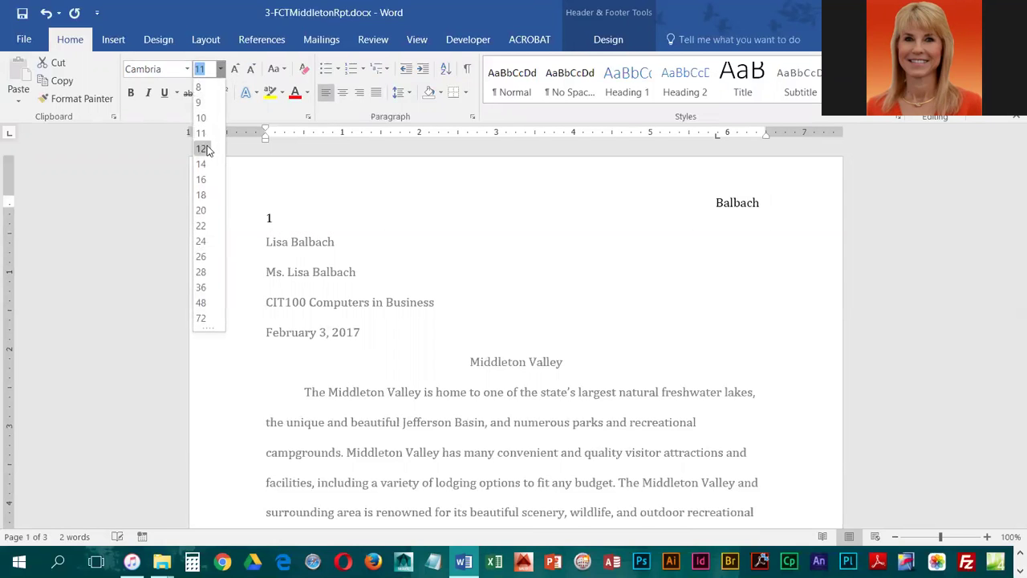
pyautogui.click(203, 148)
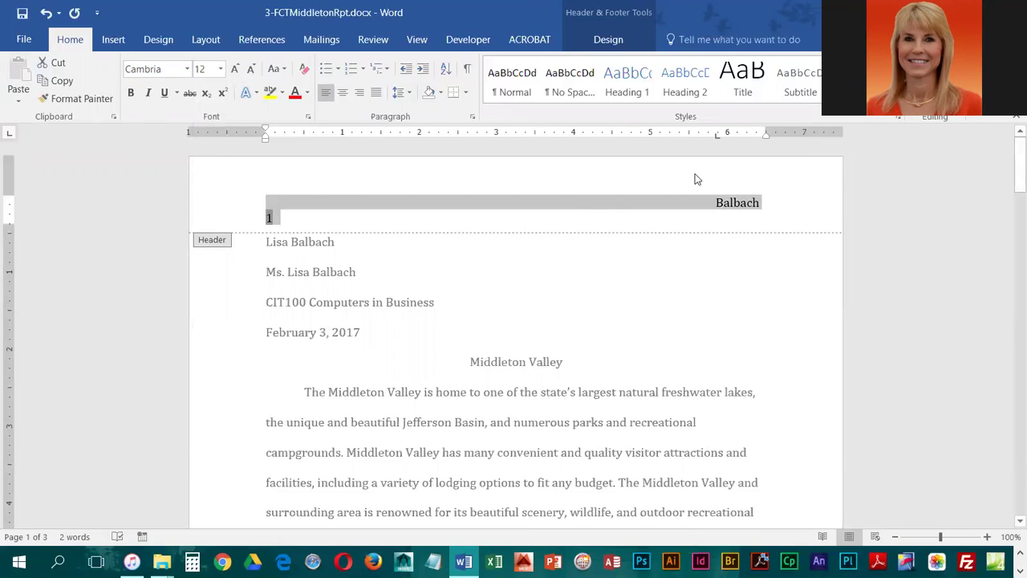
# Remove the leading tab before the surname and right-align the header line
pyautogui.click(701, 208)
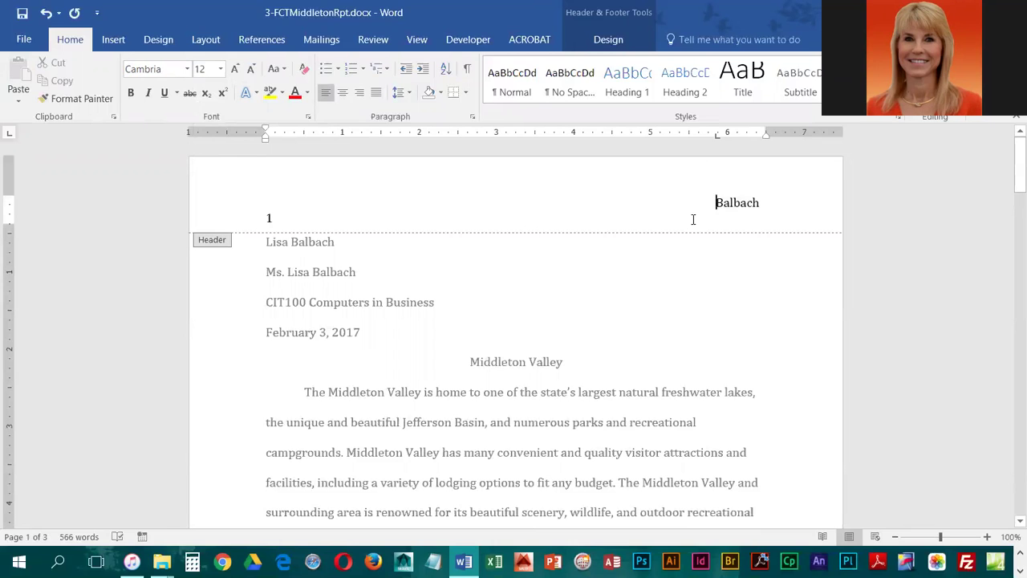
pyautogui.press('Home')
pyautogui.press('Delete')
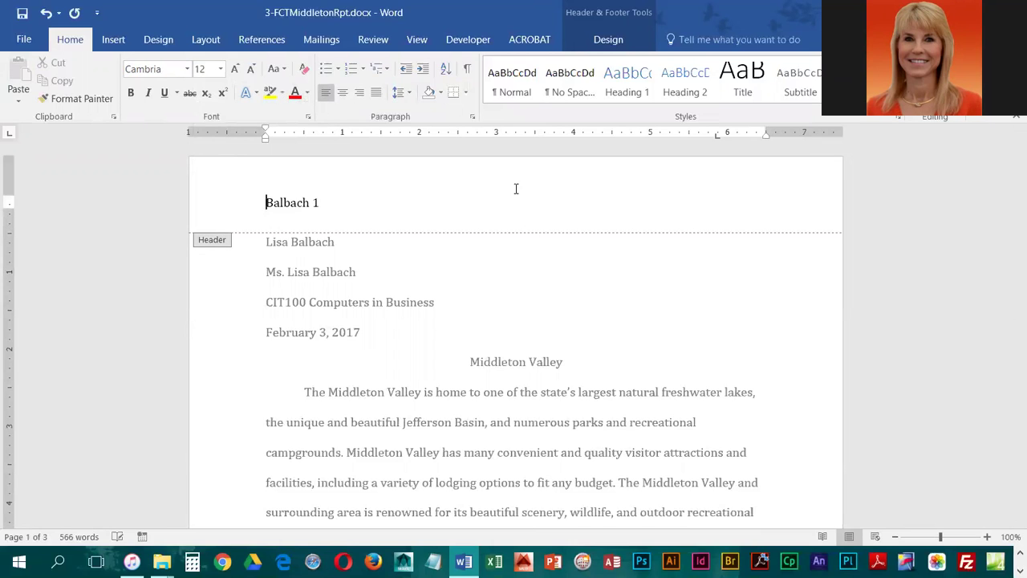
pyautogui.press('Tab')
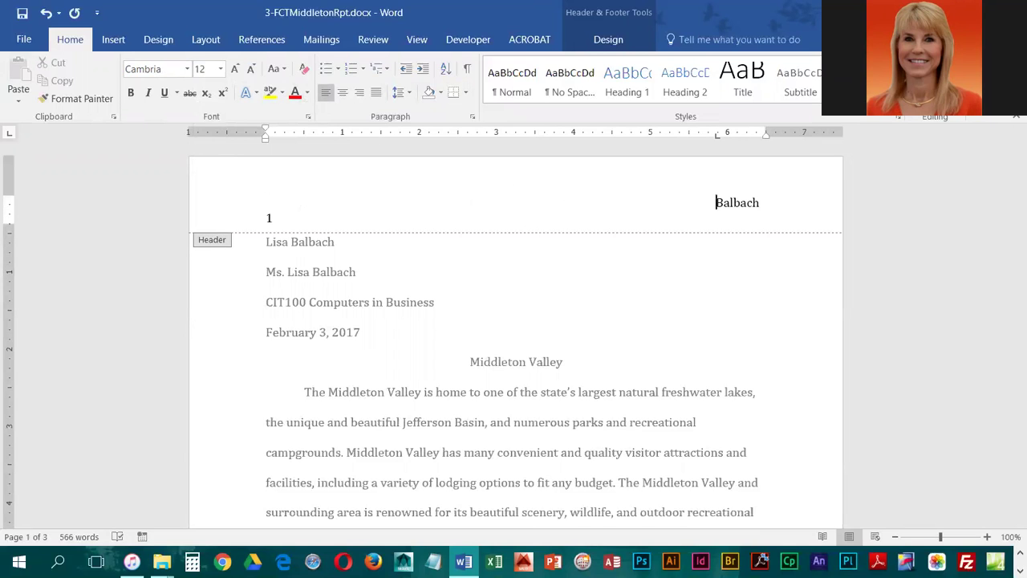
pyautogui.press('BackSpace')
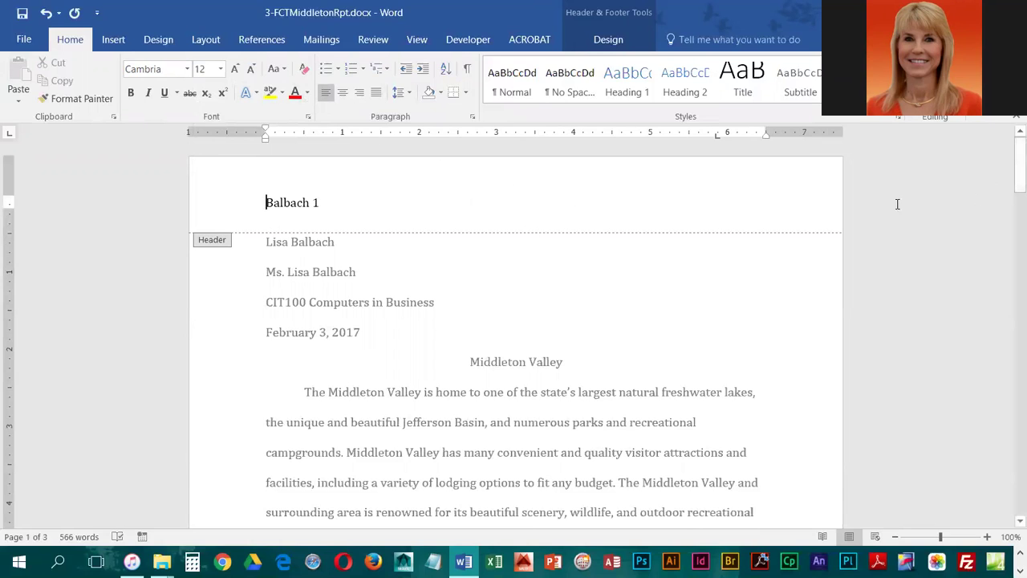
pyautogui.click(361, 93)
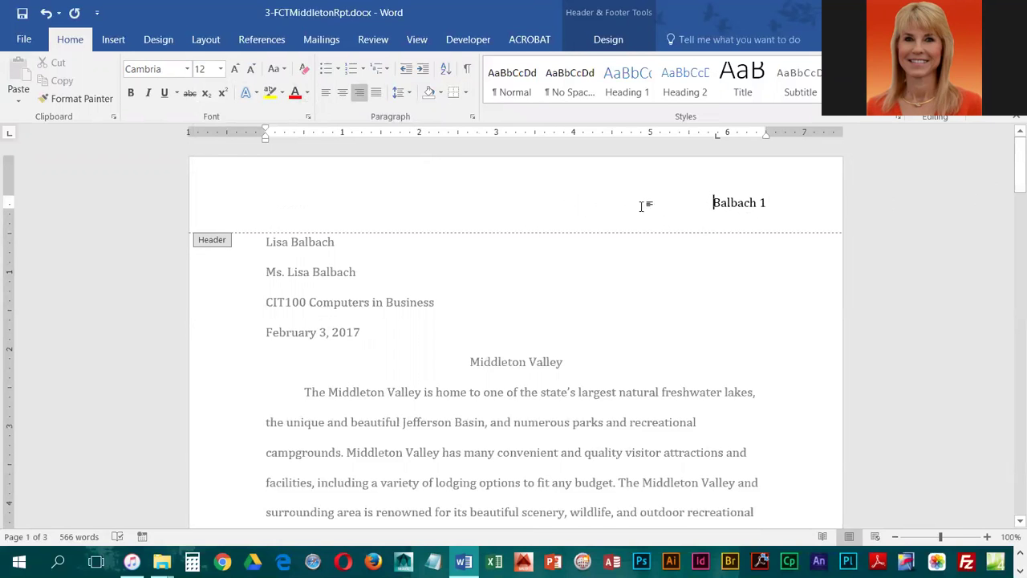
pyautogui.hotkey('ctrl', 'e')
pyautogui.hotkey('ctrl', 'l')
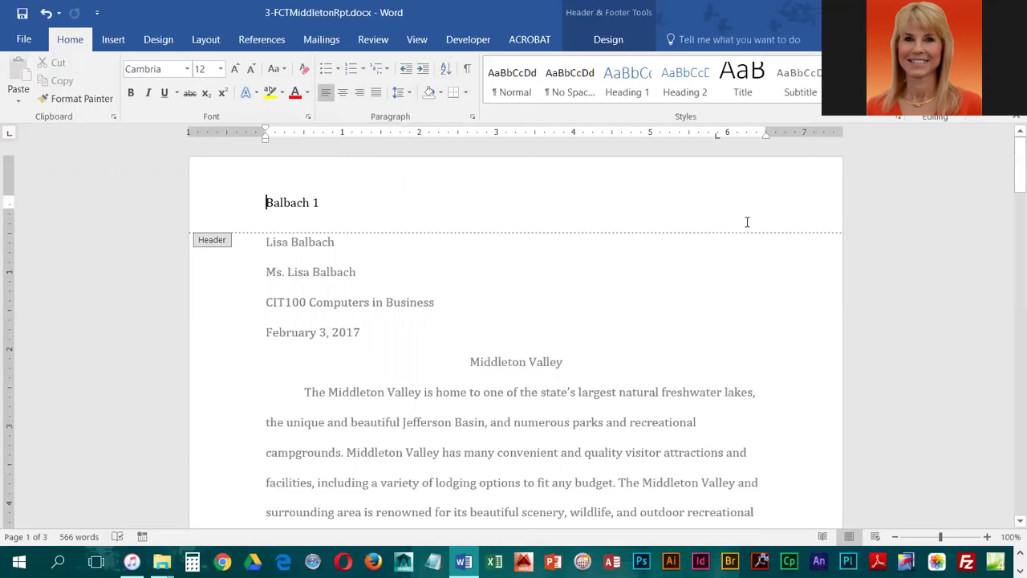
pyautogui.click(359, 92)
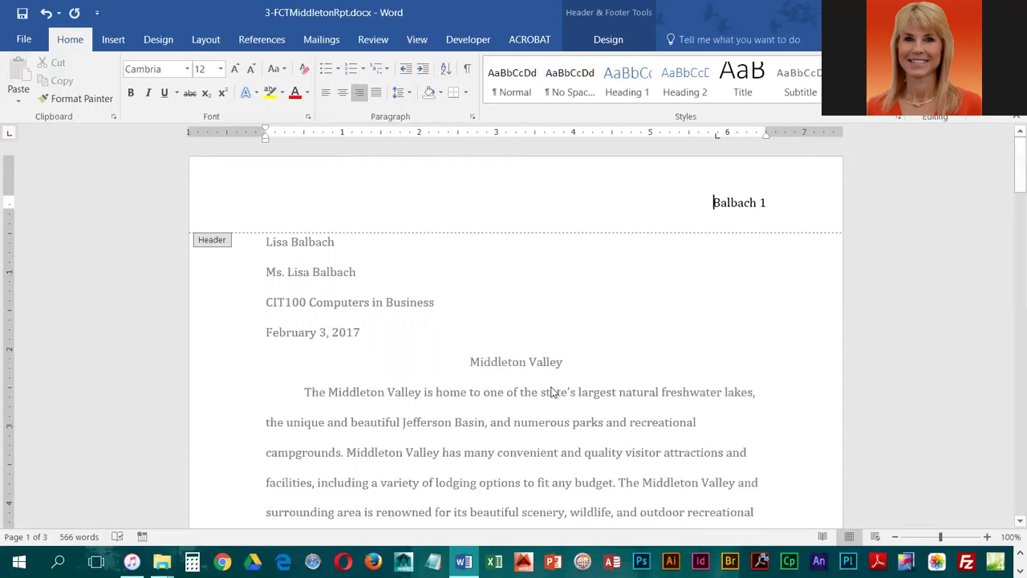
# Close the header and place the cursor after 'constructed.' in the 1860s paragraph
pyautogui.doubleClick(562, 363)
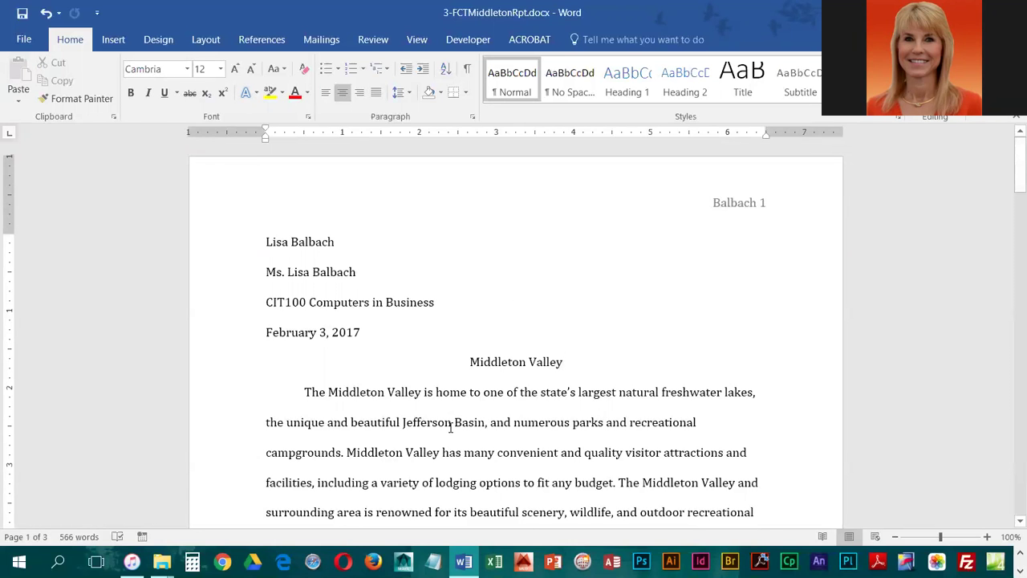
pyautogui.scroll(-2, 450, 428)
pyautogui.scroll(-6, 450, 428)
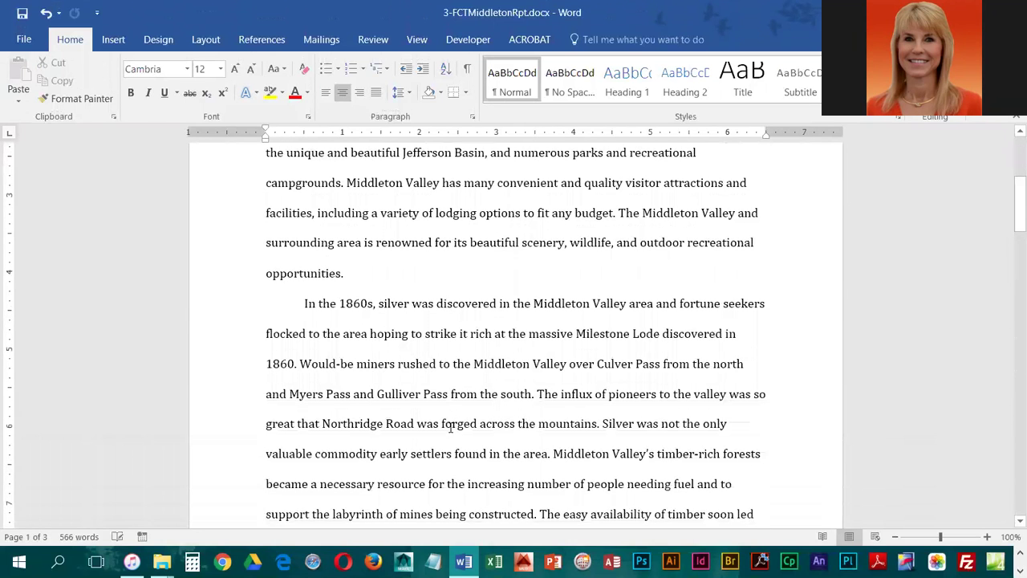
pyautogui.scroll(-2, 450, 428)
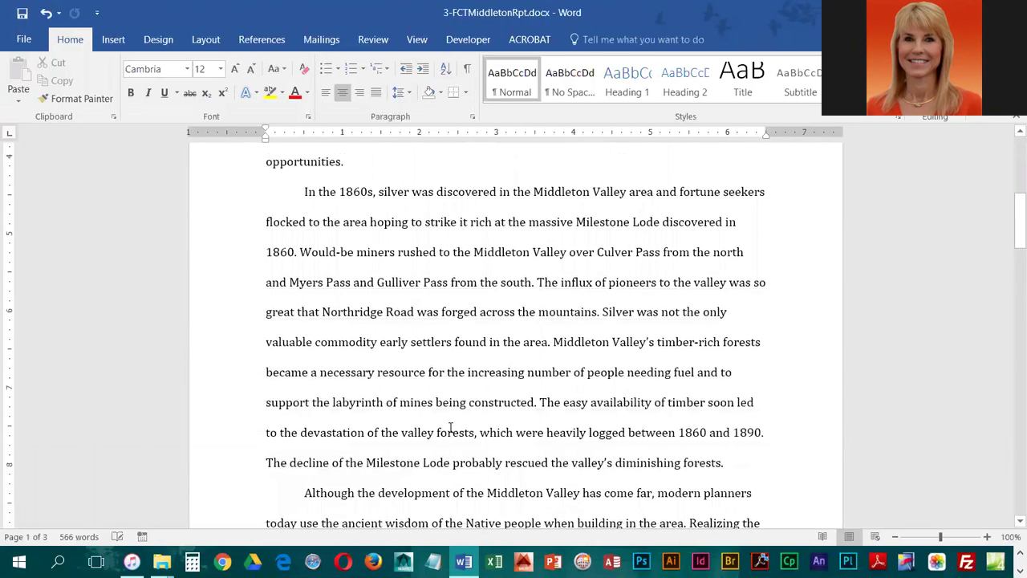
pyautogui.click(536, 398)
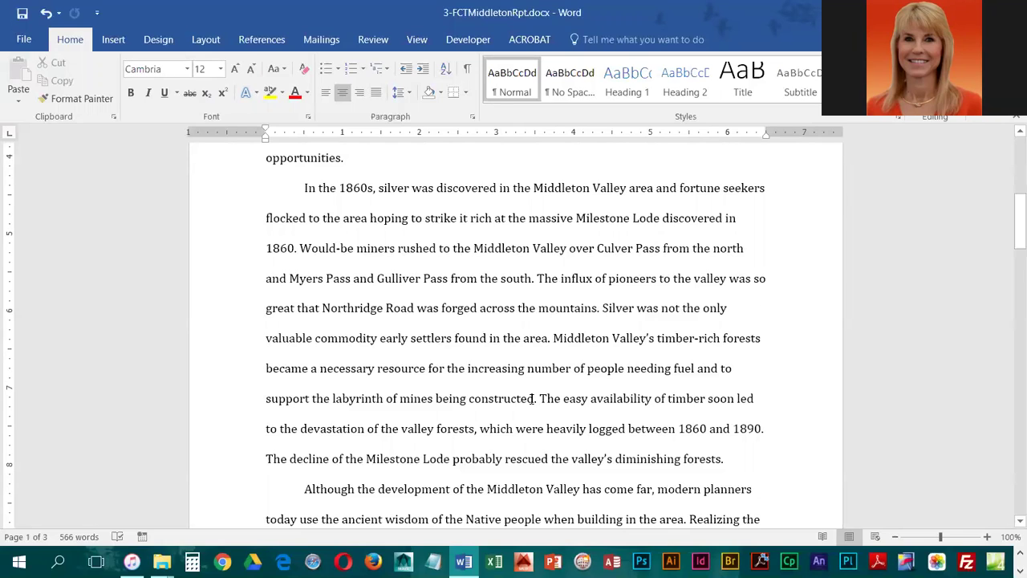
pyautogui.click(533, 398)
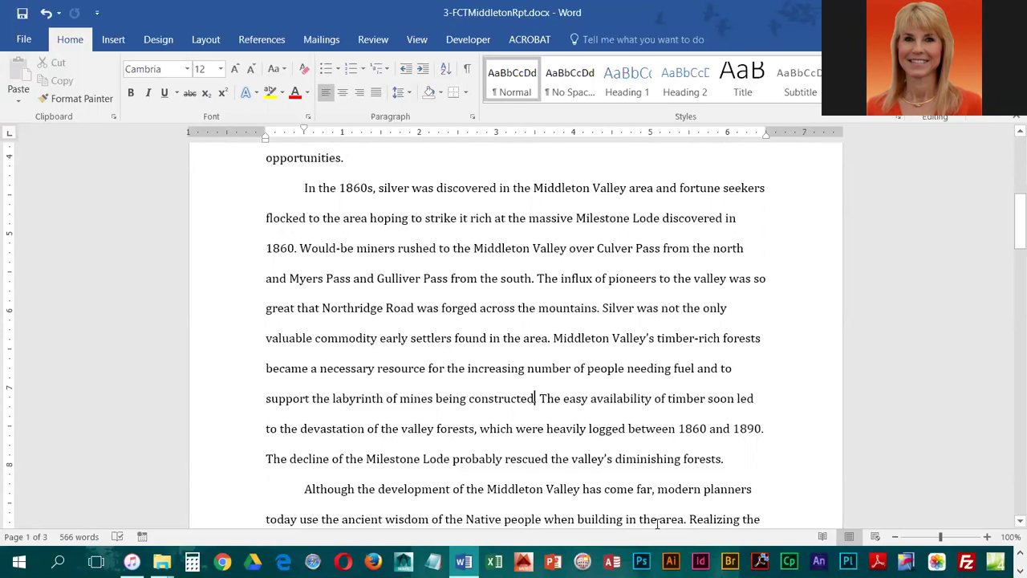
# Open the Create Source form via References > Insert Citation > Add New Source
pyautogui.click(271, 39)
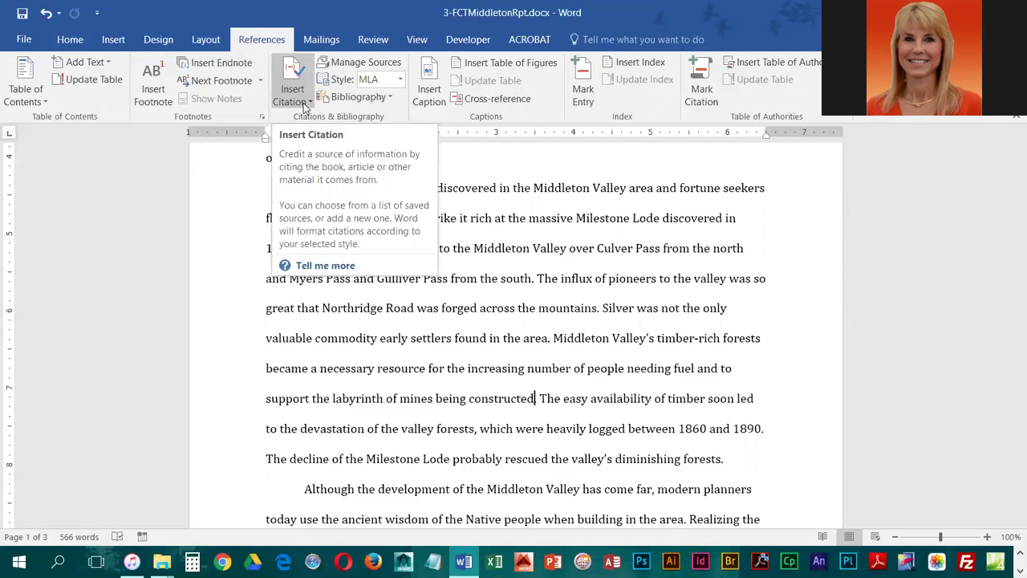
pyautogui.click(303, 102)
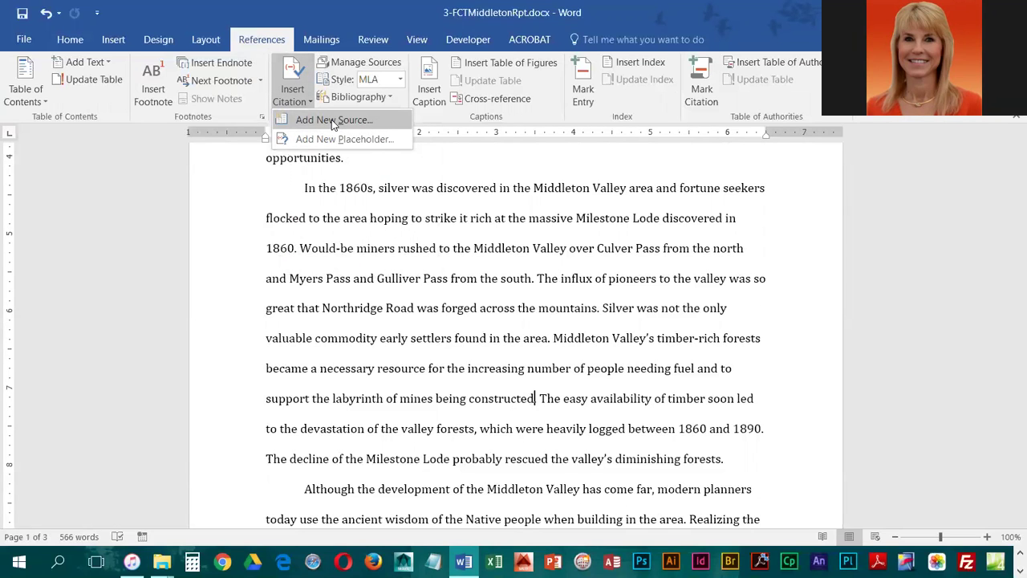
pyautogui.click(331, 119)
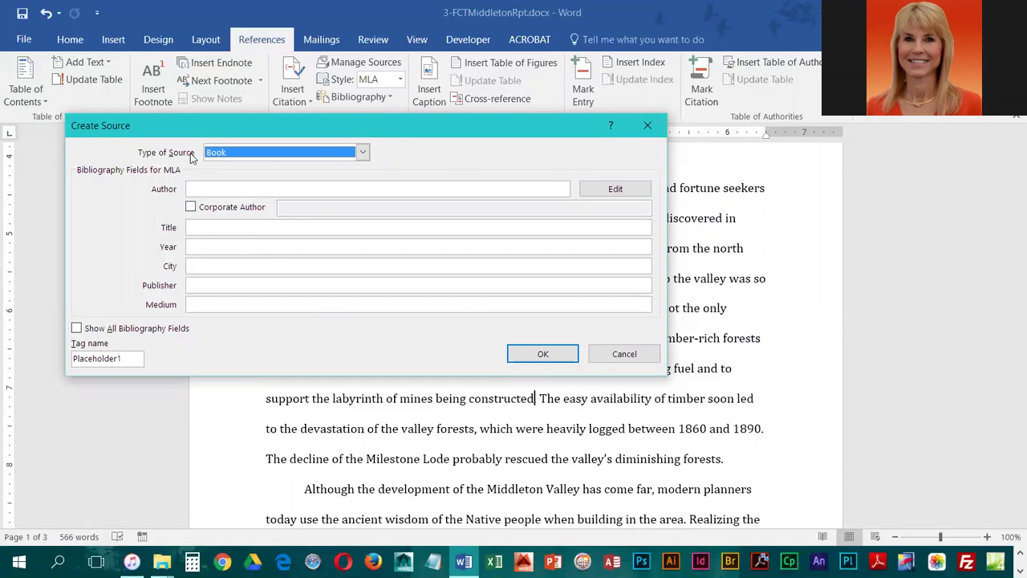
# Make the new source a Journal Article with the author's name and title 'Natural Resources of Middleton Valley'
pyautogui.click(362, 154)
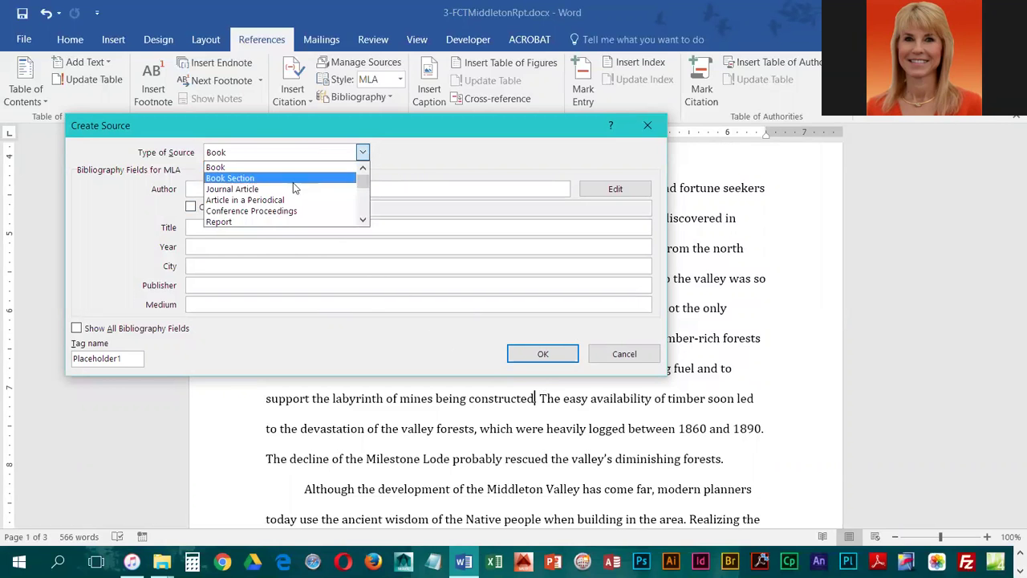
pyautogui.click(231, 190)
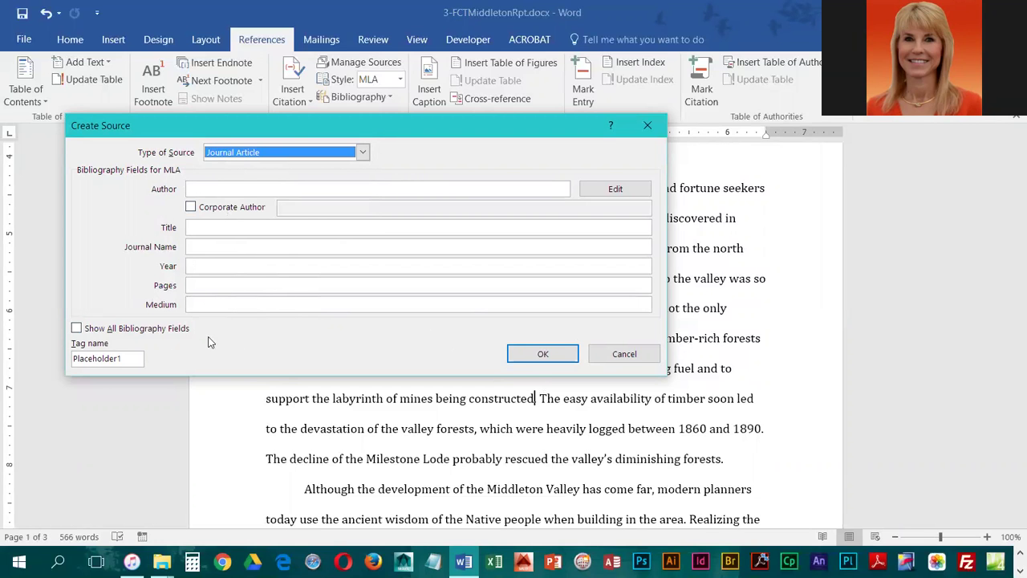
pyautogui.click(239, 187)
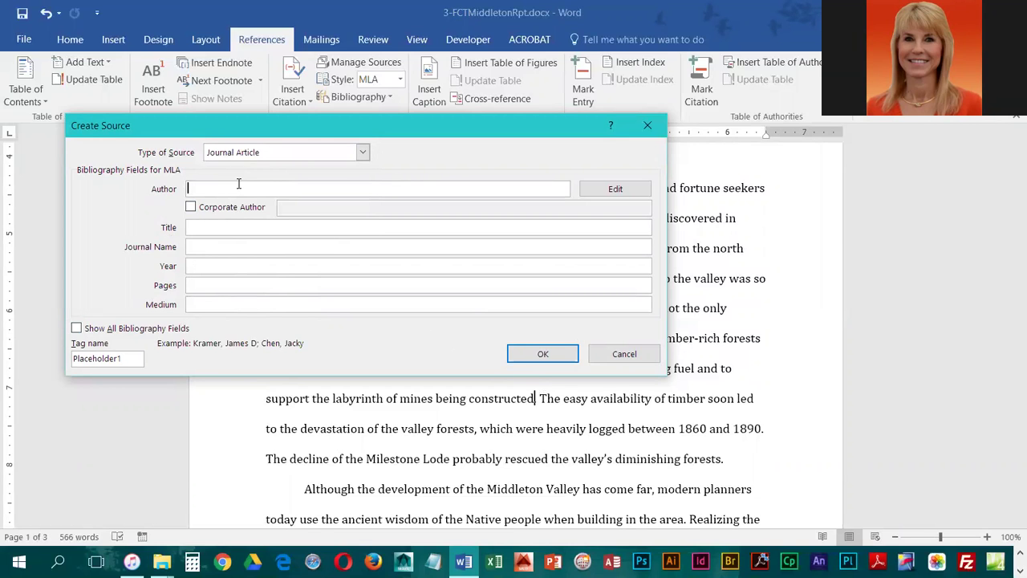
pyautogui.write('Joanne Henderson')
pyautogui.press('Tab')
pyautogui.press('Tab')
pyautogui.press('Tab')
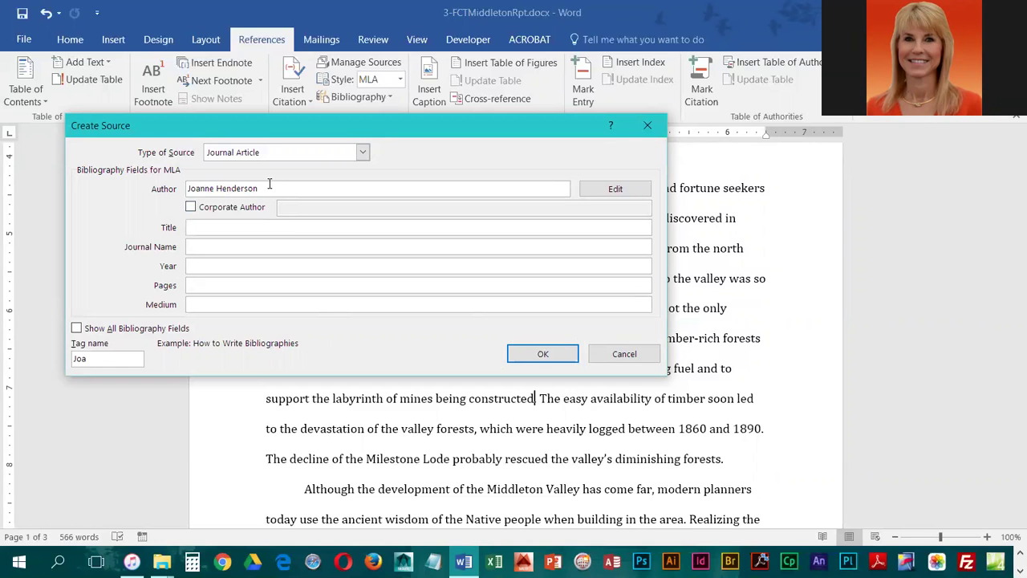
pyautogui.write('Natural Resources of Midd')
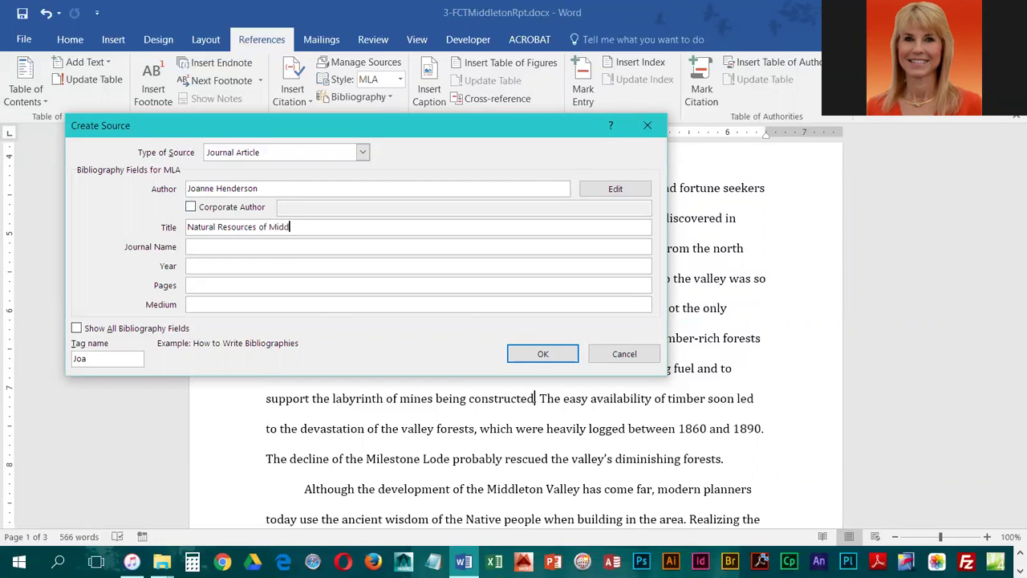
pyautogui.write('leton Valley')
# Add journal 'Planet Earth's REsources', year 2018 and pages 7-9, then insert the citation
pyautogui.press('Tab')
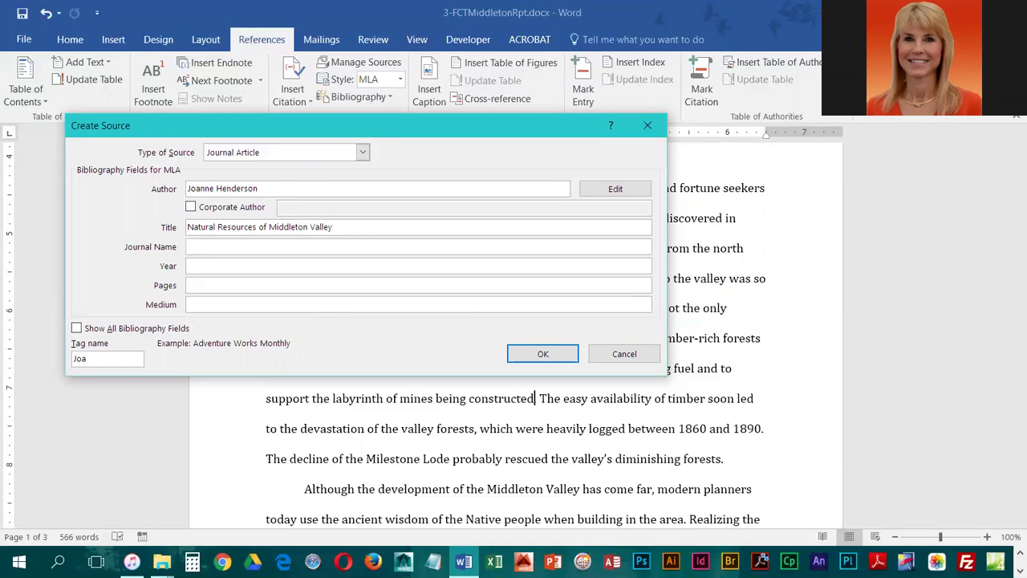
pyautogui.write("Planet Earth's REsources")
pyautogui.press('Tab')
pyautogui.write('2018')
pyautogui.press('Tab')
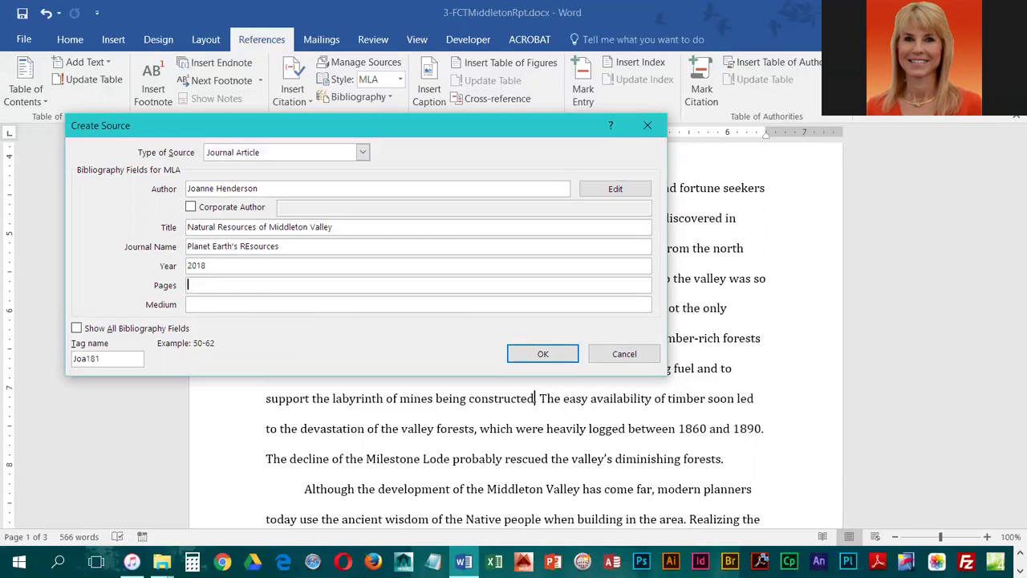
pyautogui.write('7-9')
pyautogui.click(565, 358)
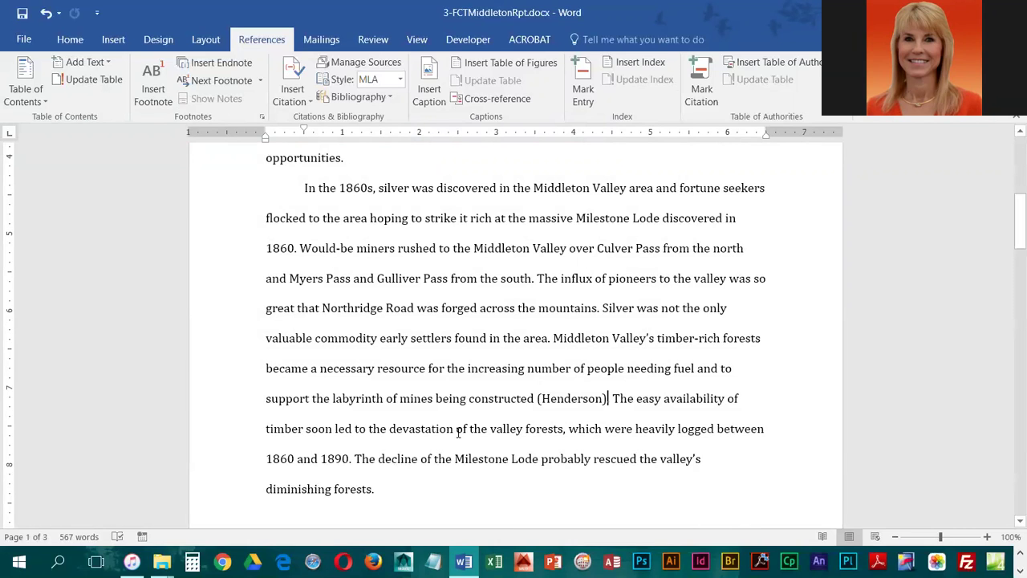
# Place the insertion point right after the word 'century' on page 2
pyautogui.scroll(-5, 458, 433)
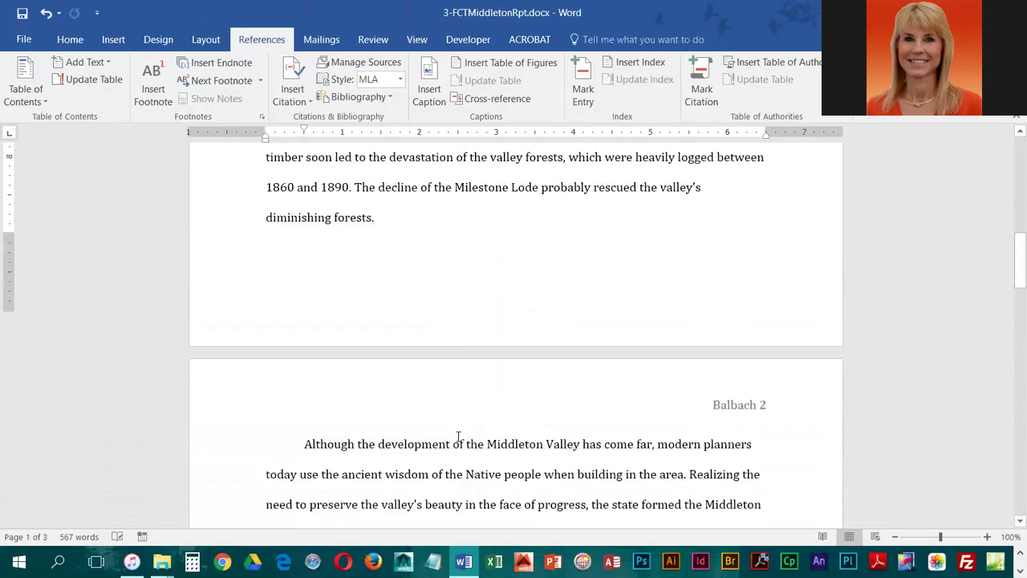
pyautogui.scroll(-2, 458, 436)
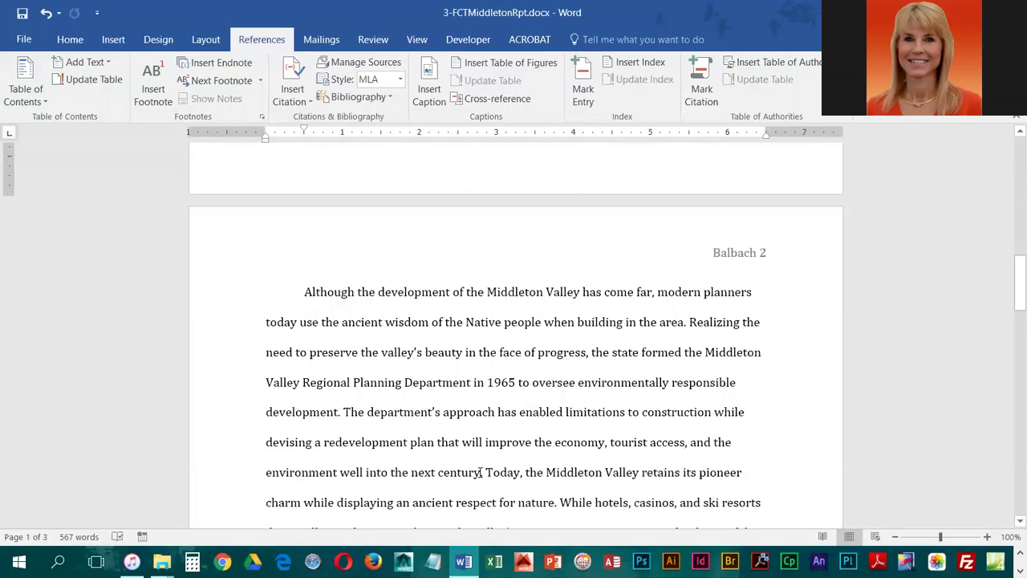
pyautogui.click(480, 472)
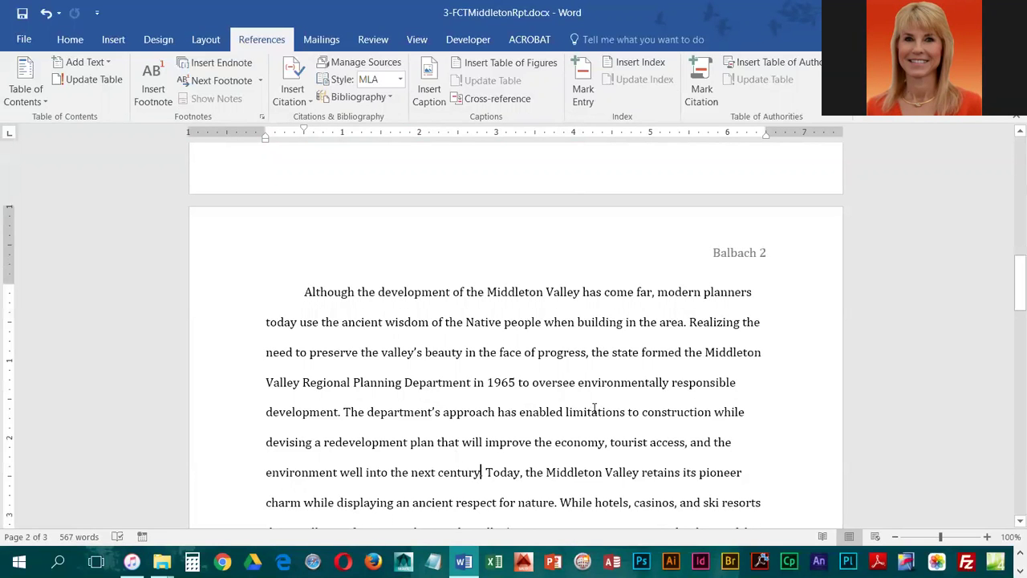
# Start a new Web site source from Insert Citation with all bibliography fields shown
pyautogui.click(299, 104)
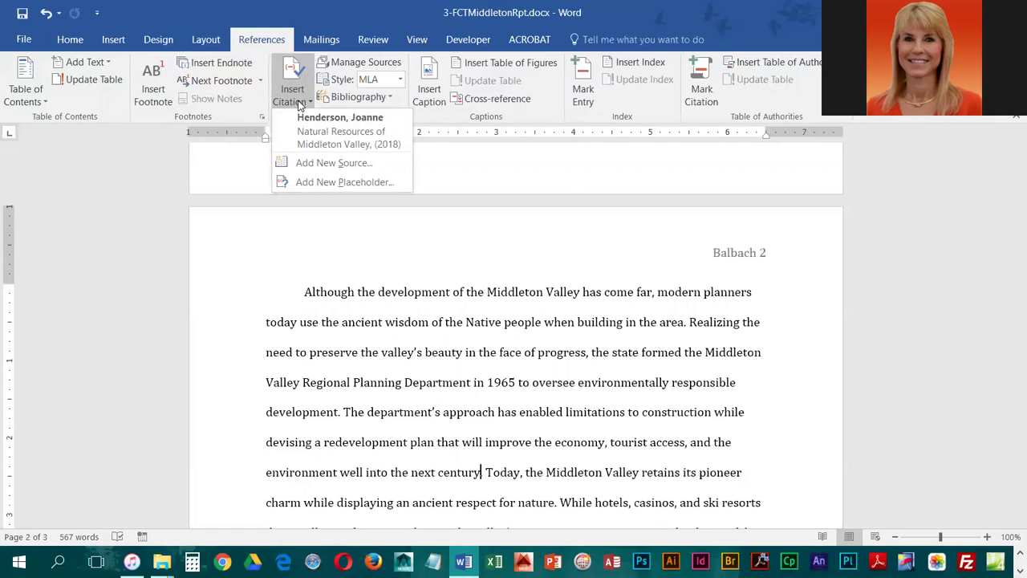
pyautogui.click(290, 163)
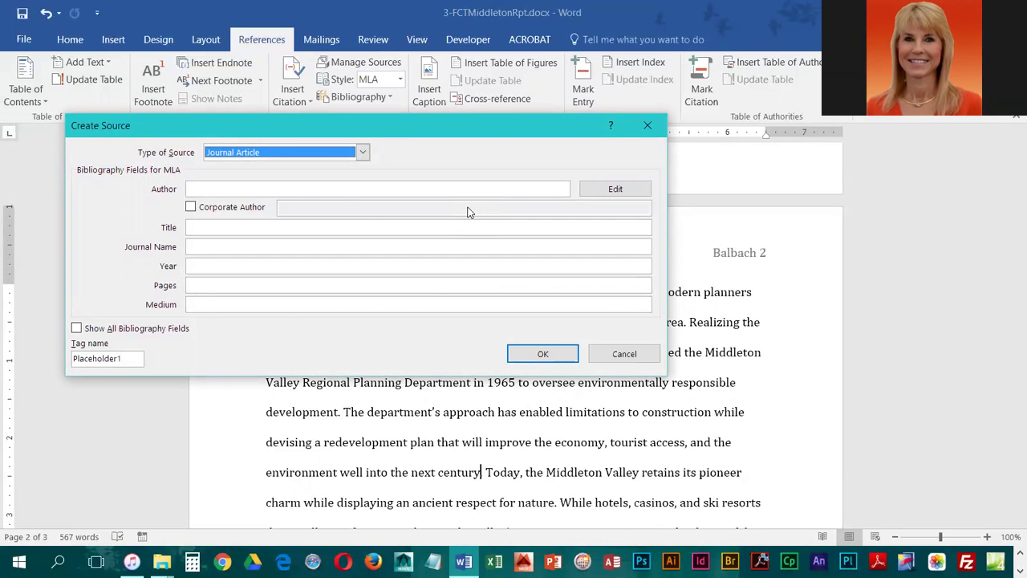
pyautogui.click(365, 154)
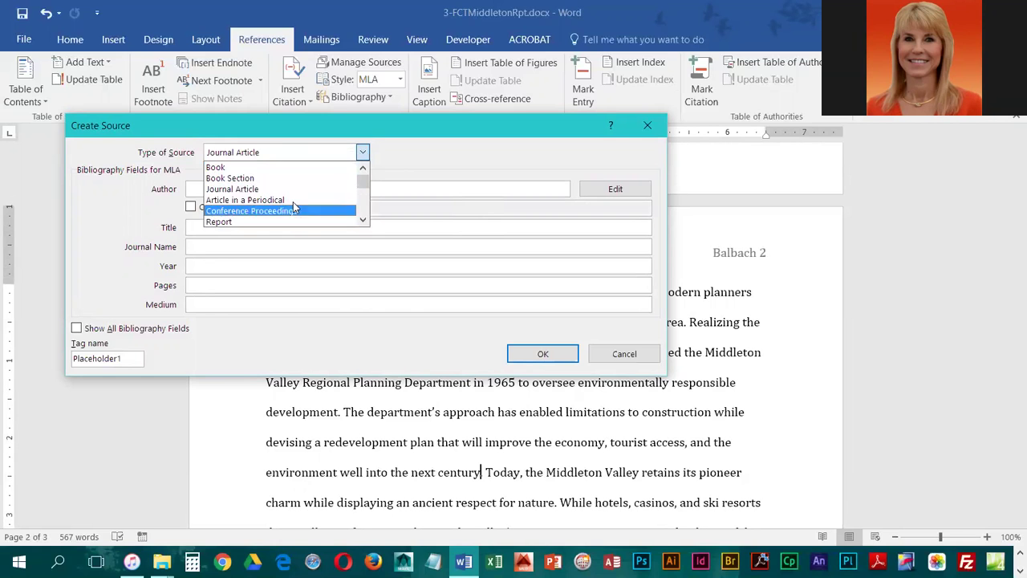
pyautogui.scroll(-2, 286, 184)
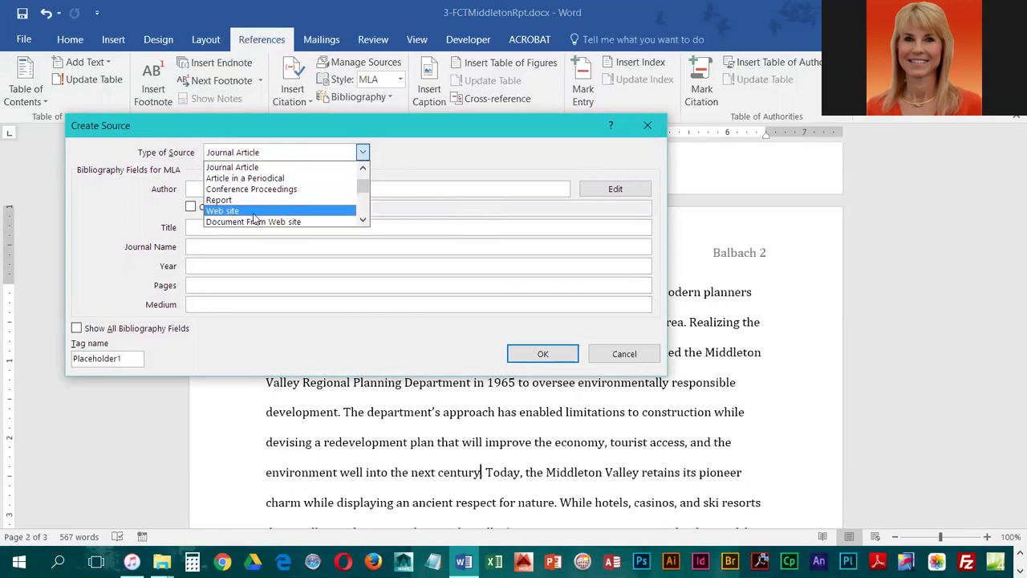
pyautogui.click(252, 211)
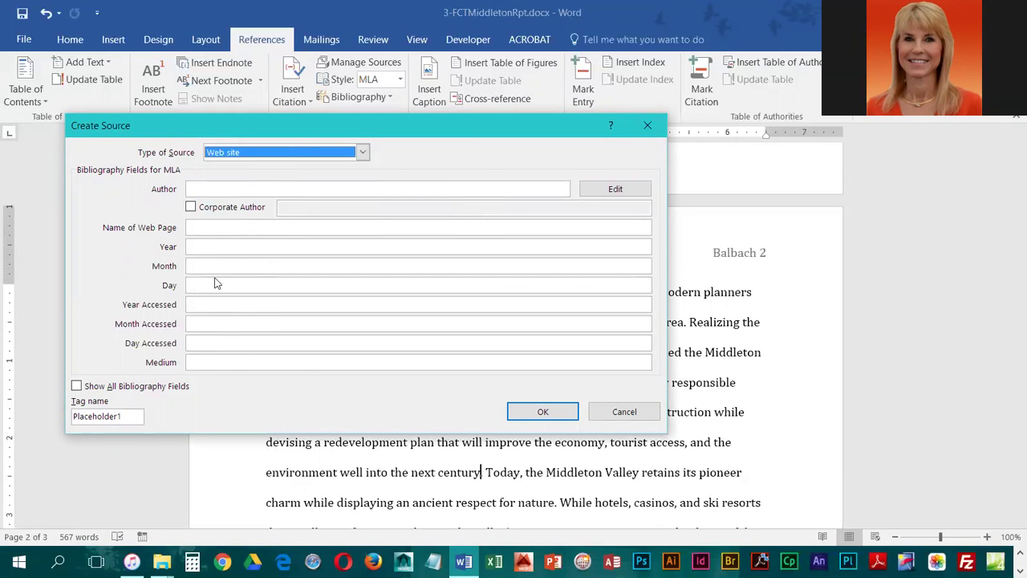
pyautogui.click(77, 387)
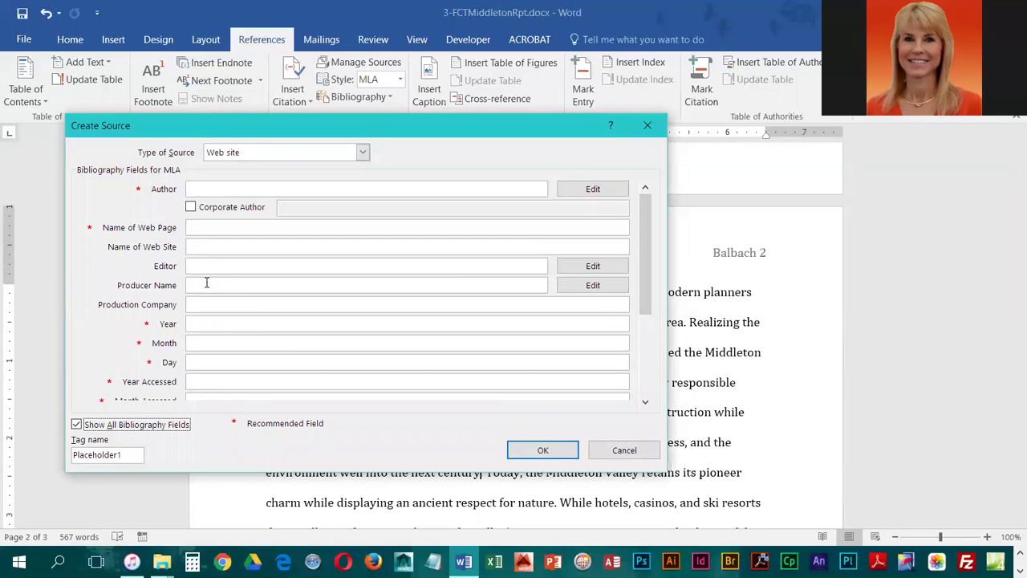
# Enter the author's name, page name 'Middleton Regional Planning Department' and date 2018 January 5
pyautogui.moveTo(649, 231)
pyautogui.mouseDown()
pyautogui.moveTo(647, 337)
pyautogui.moveTo(647, 233)
pyautogui.mouseUp()
pyautogui.click(237, 187)
pyautogui.write('Daniel')
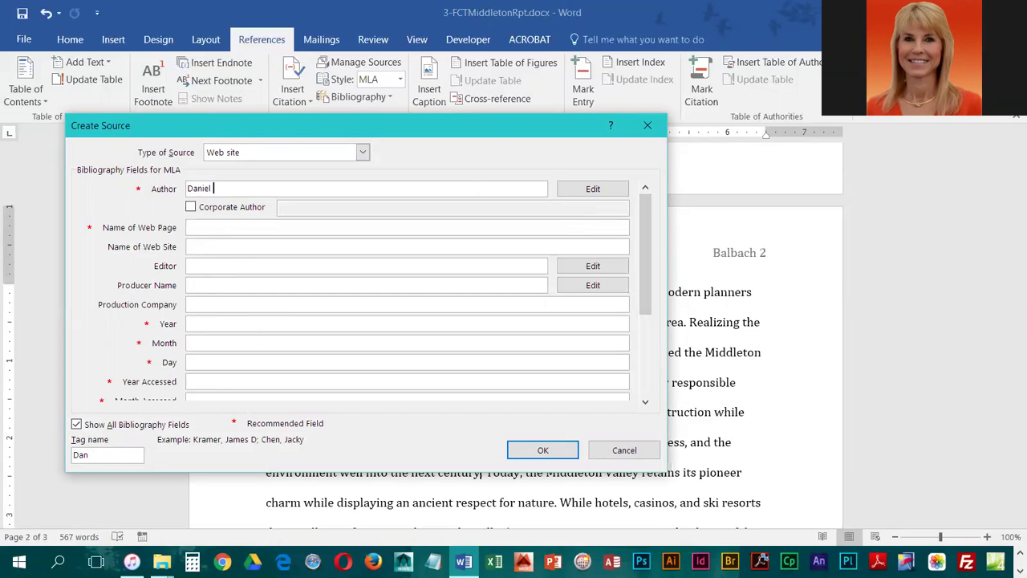
pyautogui.write(' Marcello')
pyautogui.click(197, 227)
pyautogui.write('Midd')
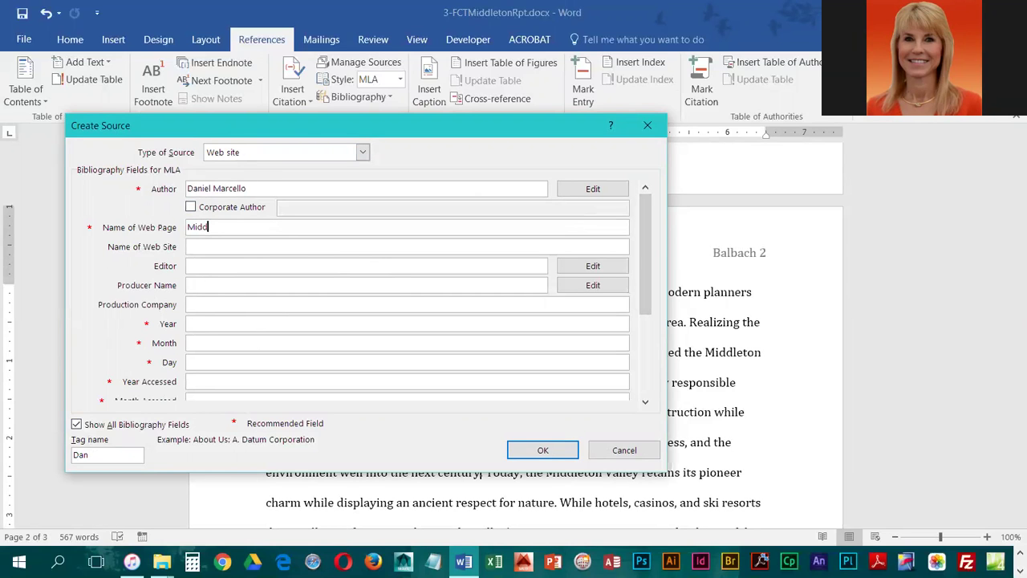
pyautogui.write('leton Regional Planning Department')
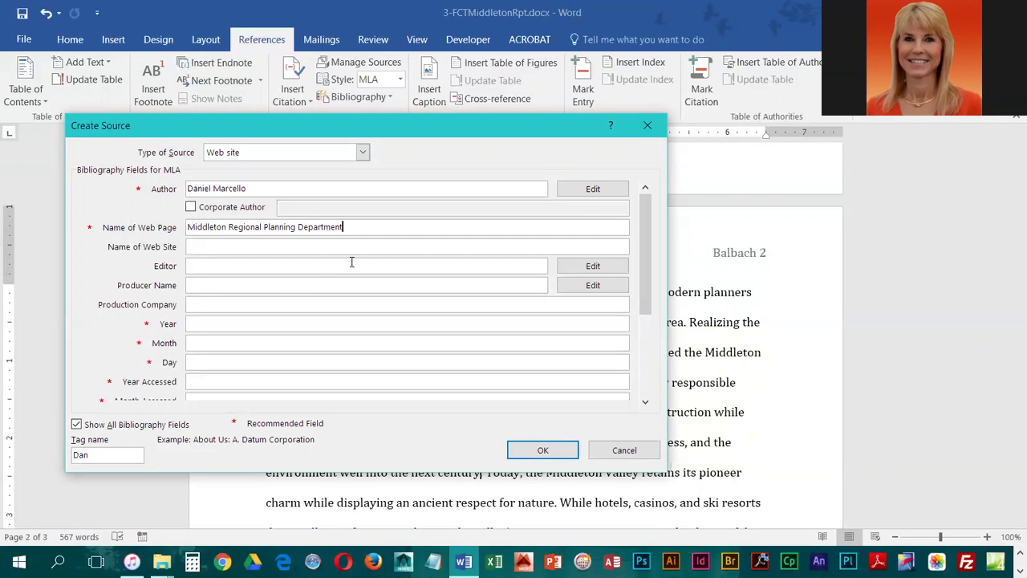
pyautogui.click(209, 324)
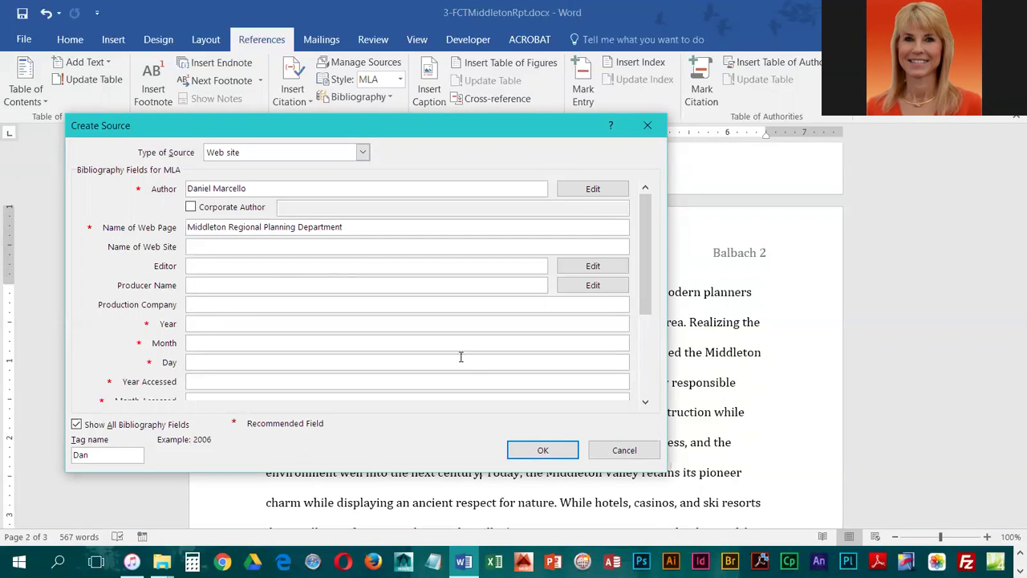
pyautogui.write('2018')
pyautogui.click(217, 343)
pyautogui.write('January')
pyautogui.click(222, 361)
pyautogui.write('5')
# Set the accessed date to 2017, February, 3
pyautogui.click(645, 403)
pyautogui.click(645, 403)
pyautogui.click(646, 403)
pyautogui.click(646, 403)
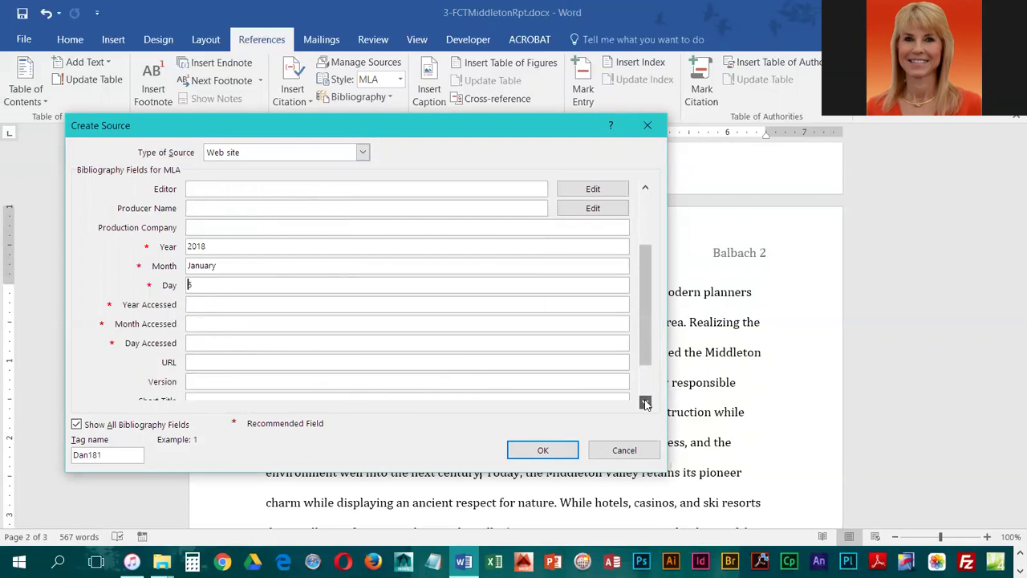
pyautogui.click(645, 403)
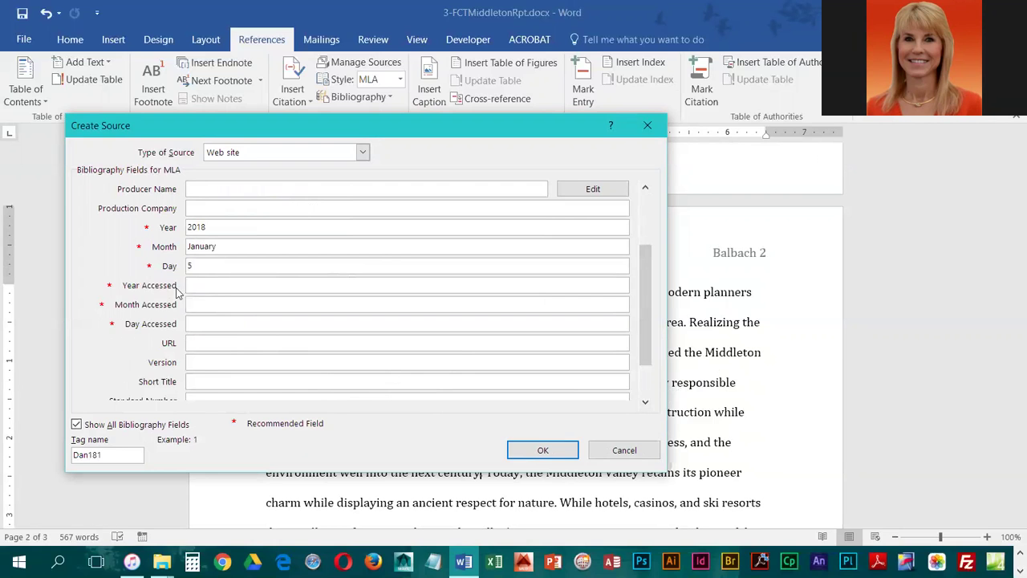
pyautogui.click(211, 284)
pyautogui.write('2017')
pyautogui.click(323, 305)
pyautogui.write('February')
pyautogui.click(239, 325)
pyautogui.write('3')
# Add the URL emcp.org/middleton and insert the web source citation
pyautogui.click(196, 342)
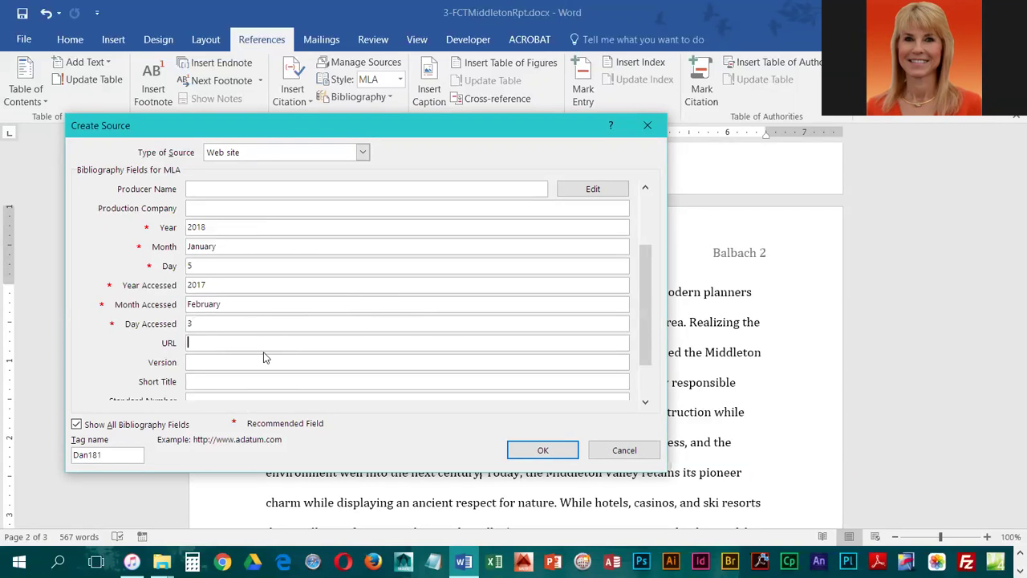
pyautogui.write('emcp.org/middleton')
pyautogui.click(533, 452)
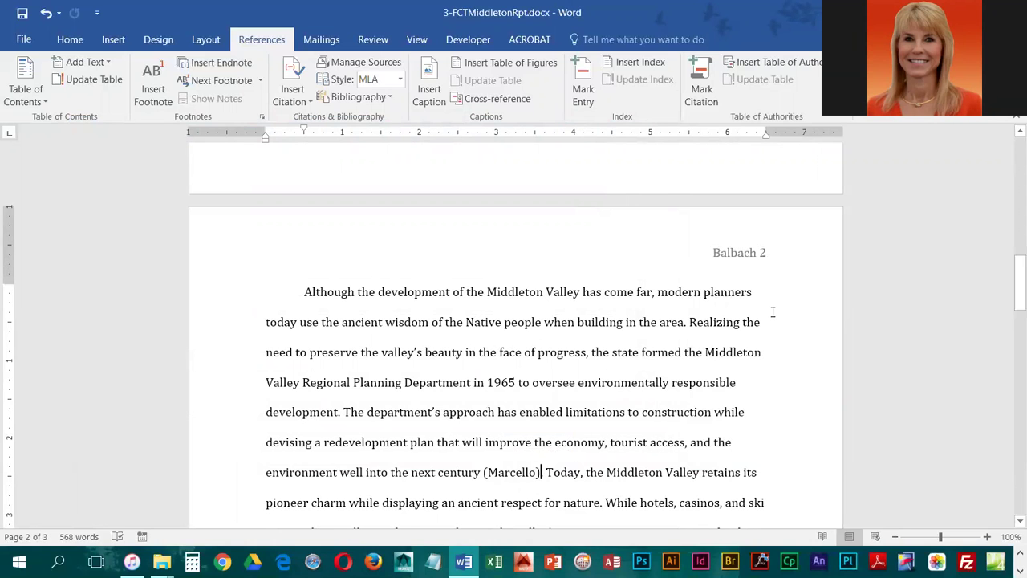
pyautogui.scroll(-2, 651, 432)
pyautogui.scroll(-3, 651, 432)
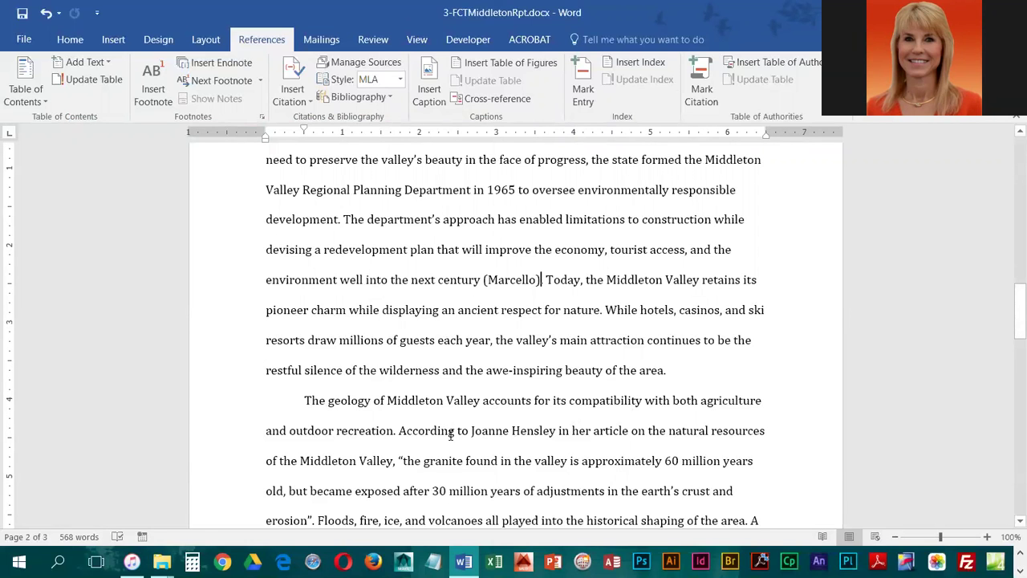
pyautogui.scroll(-2, 451, 434)
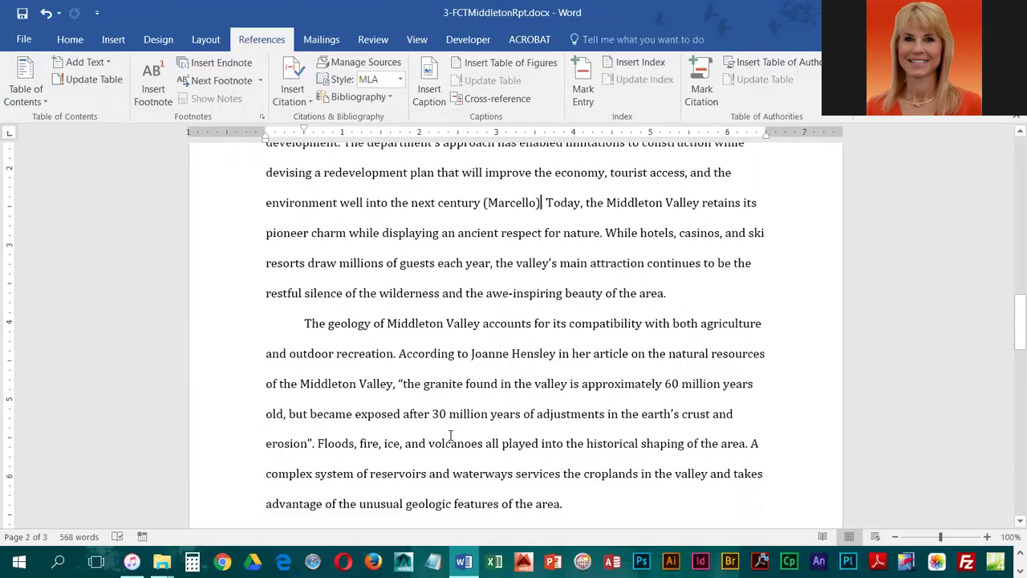
# Cite the existing journal-article source right after the quotation ending 'erosion'
pyautogui.click(312, 443)
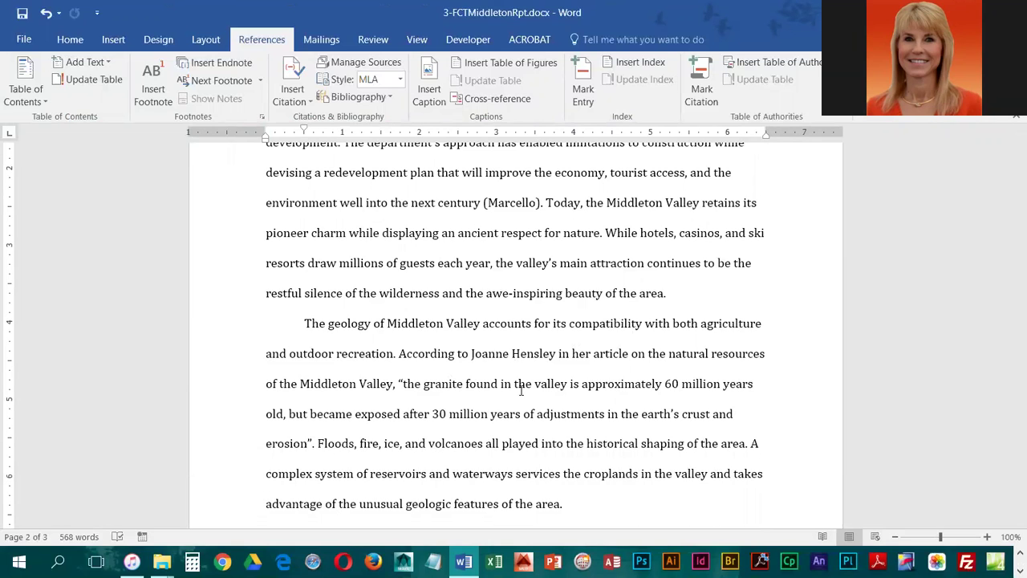
pyautogui.click(301, 102)
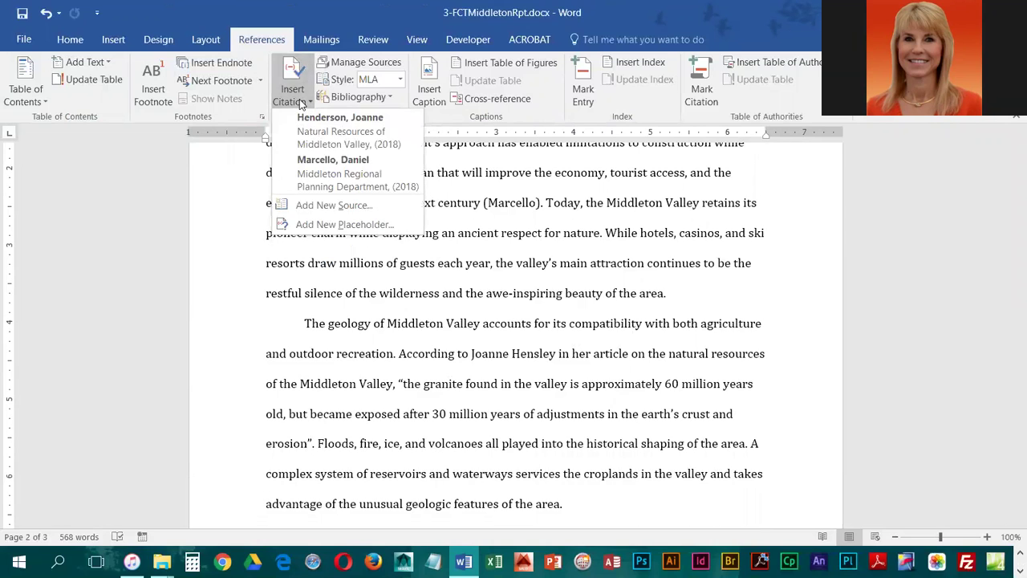
pyautogui.click(336, 132)
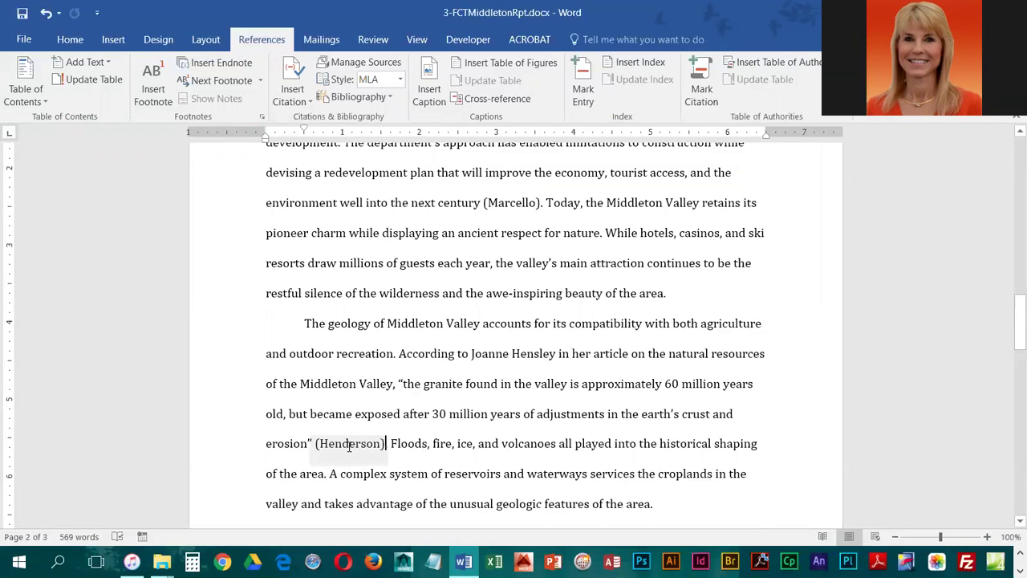
# Edit the citation after the granite quotation to include page 8
pyautogui.click(349, 446)
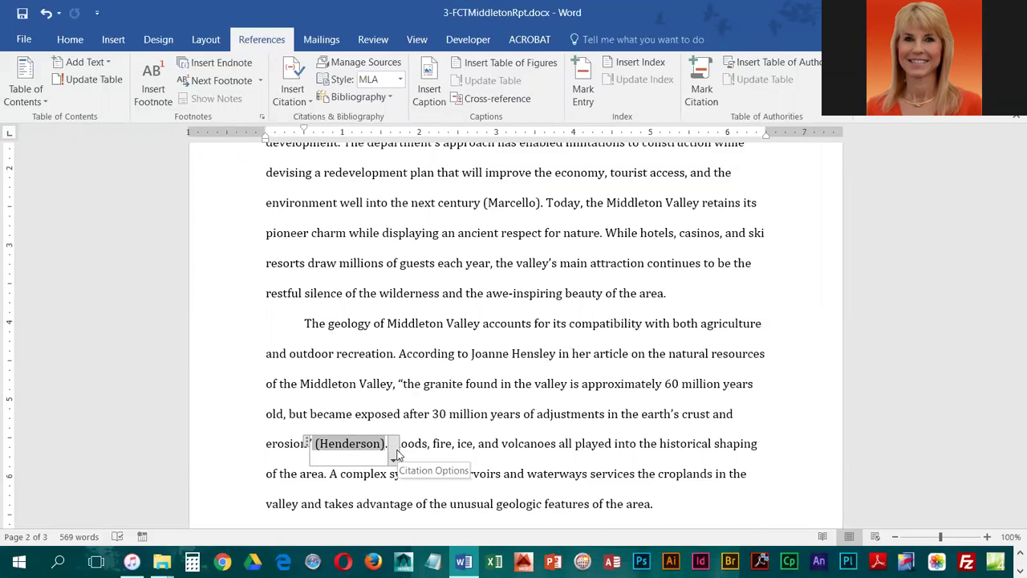
pyautogui.click(394, 454)
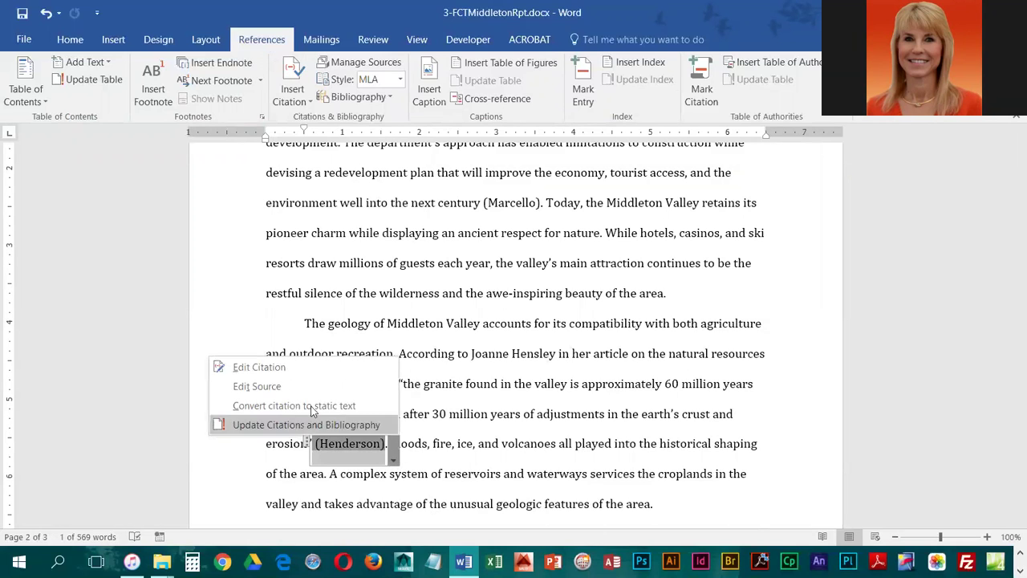
pyautogui.click(259, 367)
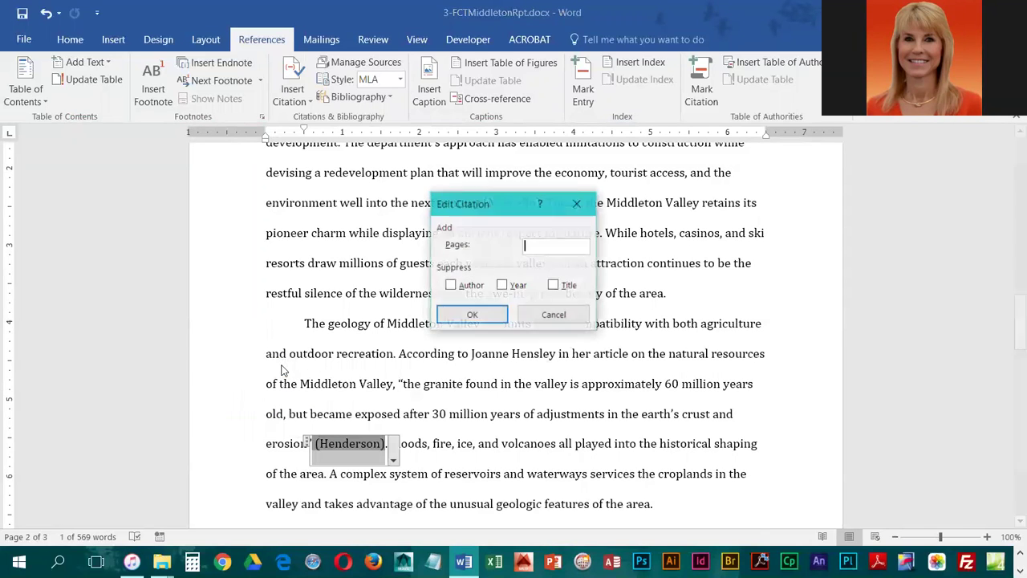
pyautogui.write('8')
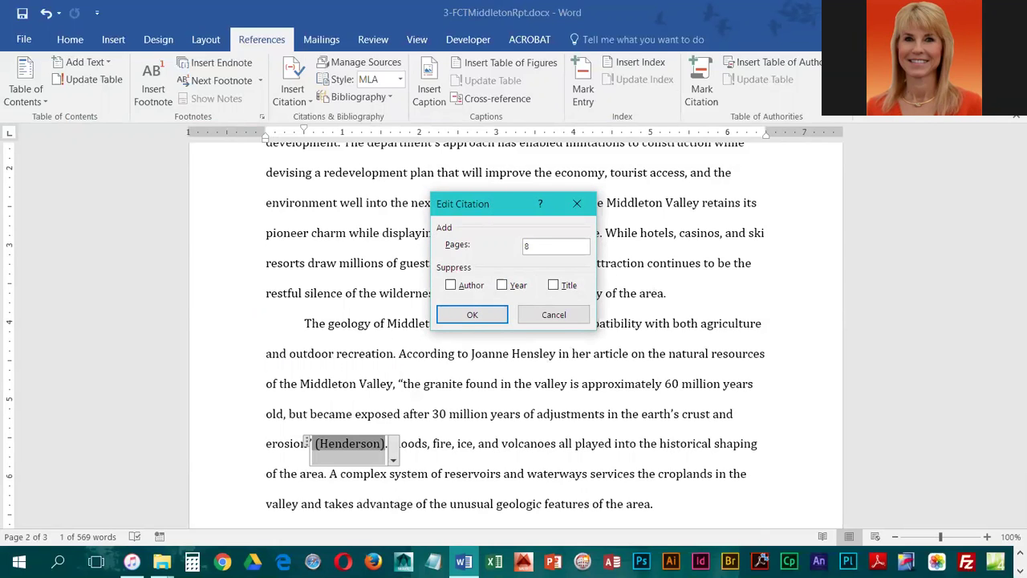
pyautogui.click(497, 316)
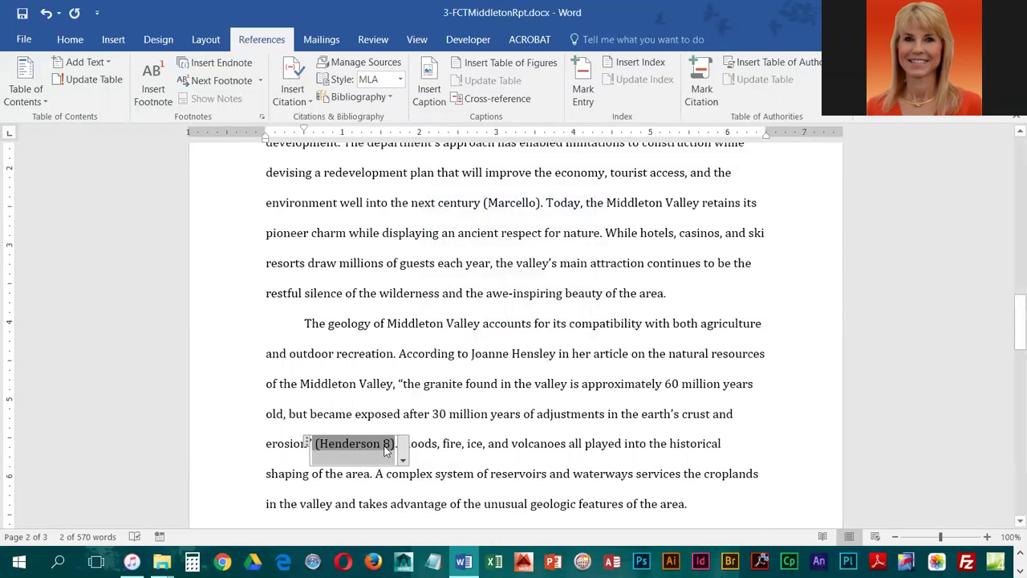